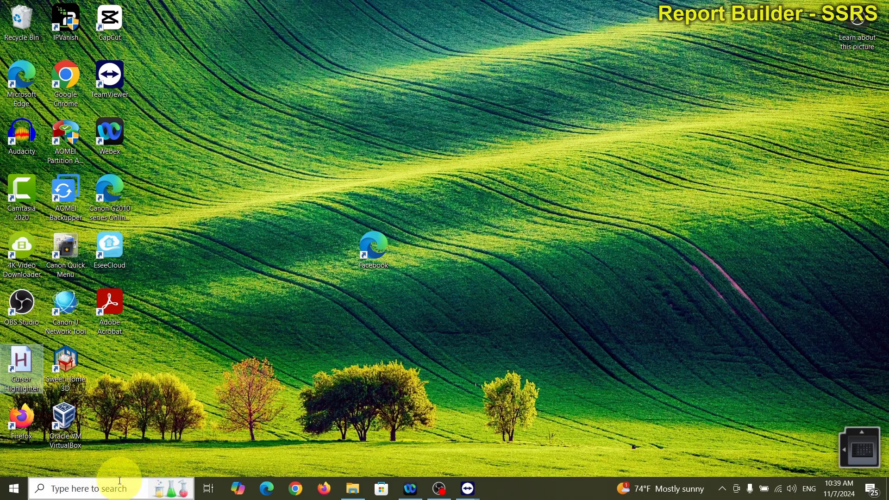
Open Control Panel and go to its Programs and Features list.
{"action": "left_click", "coordinate": [108, 490]}
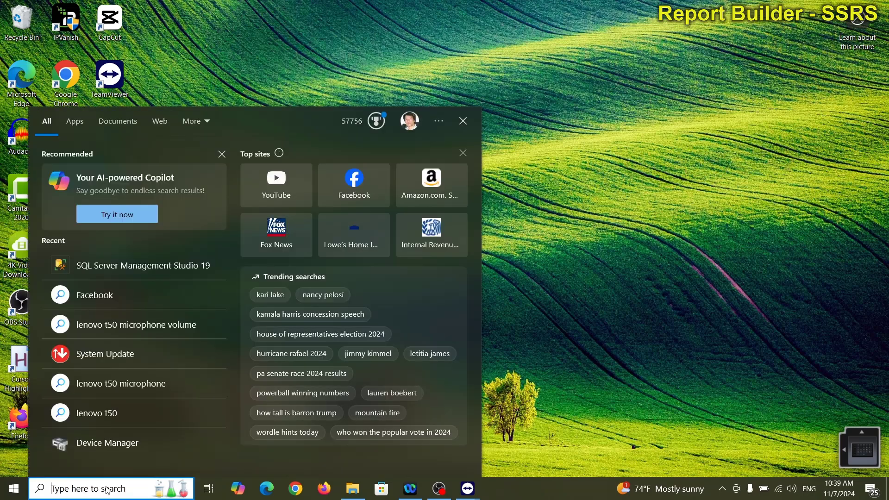
{"action": "type", "text": "d"}
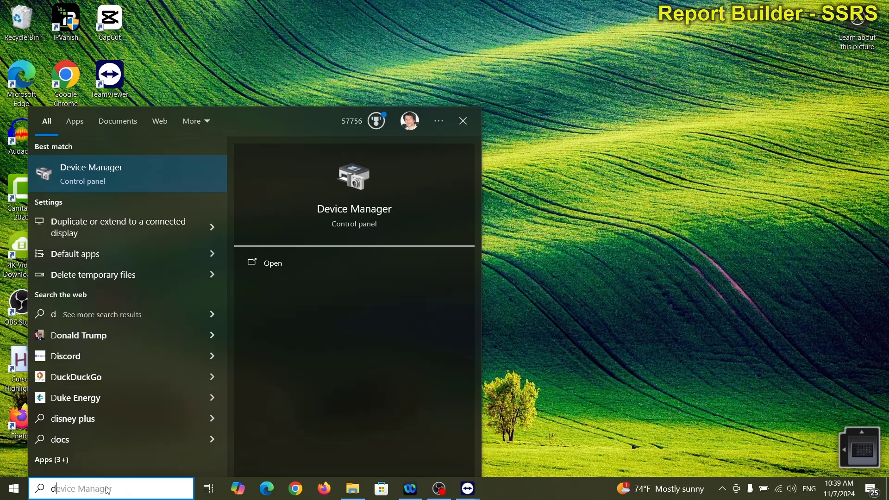
{"action": "key", "text": "BackSpace"}
{"action": "type", "text": "contro"}
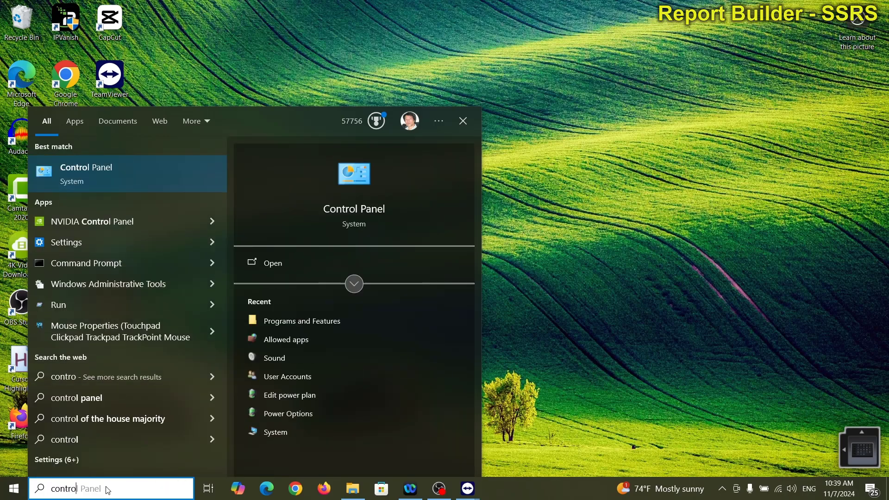
{"action": "type", "text": "l"}
{"action": "key", "text": "Return"}
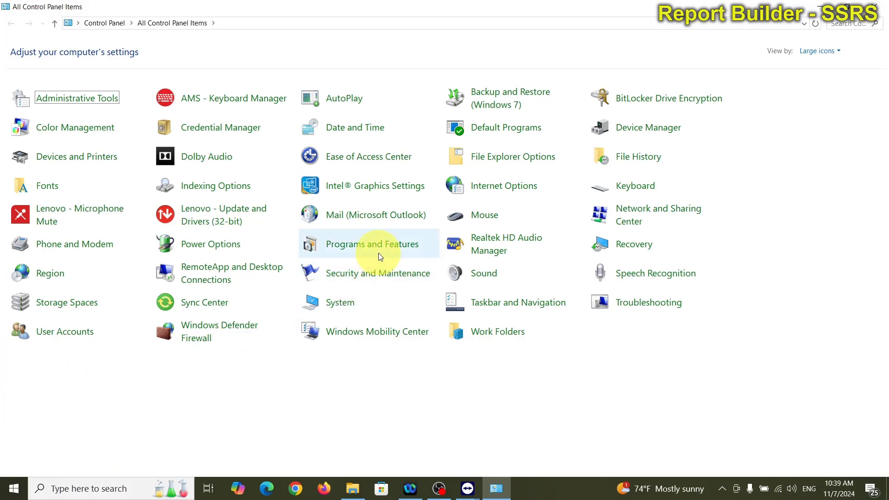
{"action": "left_click", "coordinate": [379, 254]}
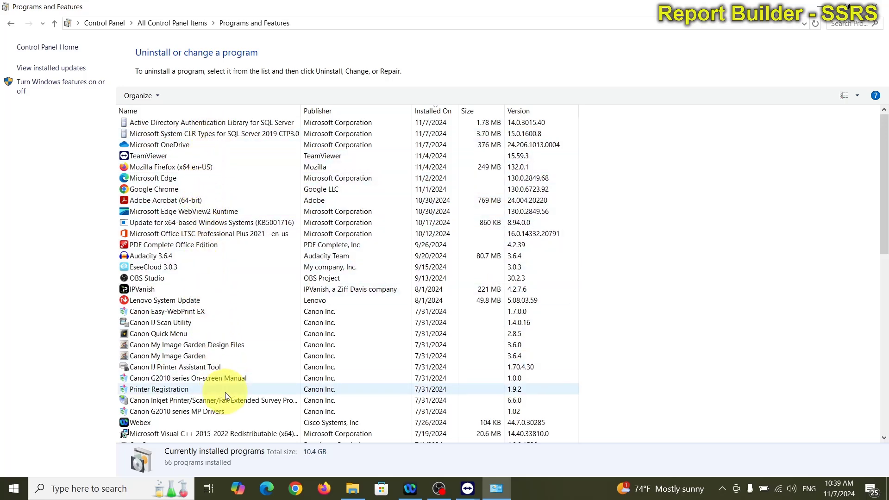
Look through the installed programs for the SQL Server 2022 and Report Builder components, then close Programs and Features.
{"action": "scroll", "coordinate": [226, 395], "scroll_direction": "down", "scroll_amount": 10}
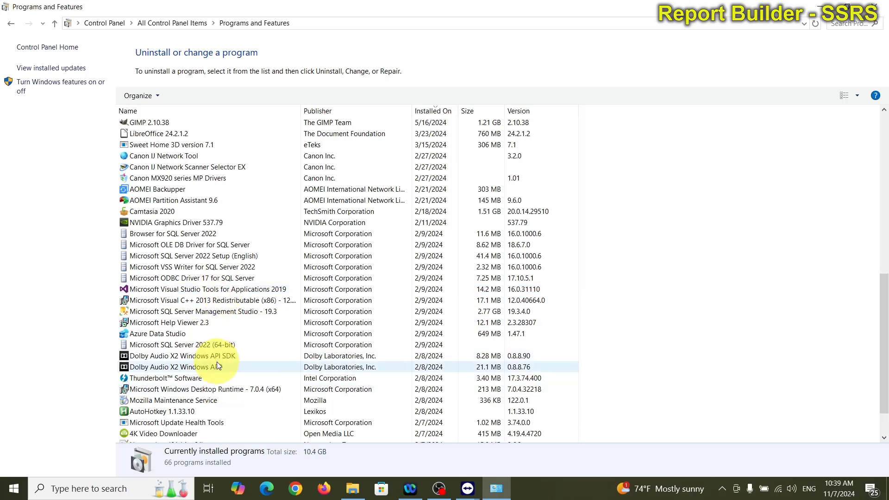
{"action": "scroll", "coordinate": [216, 362], "scroll_direction": "down", "scroll_amount": 2}
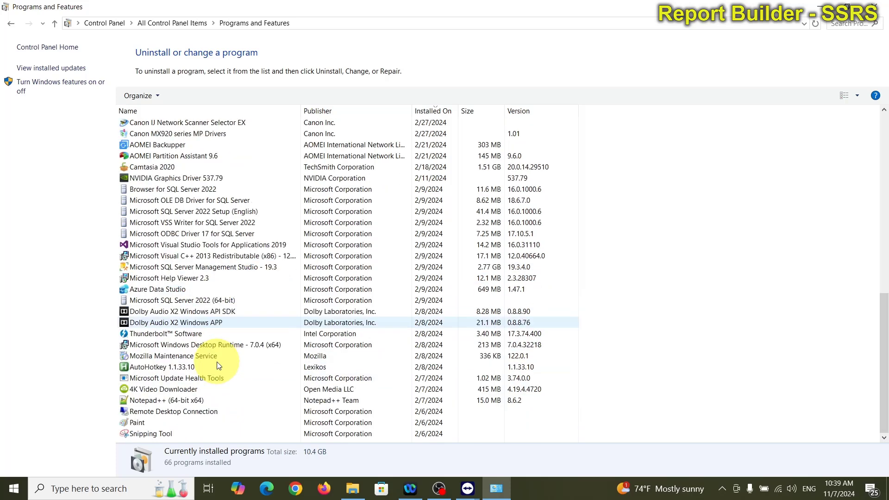
{"action": "scroll", "coordinate": [218, 362], "scroll_direction": "up", "scroll_amount": 2}
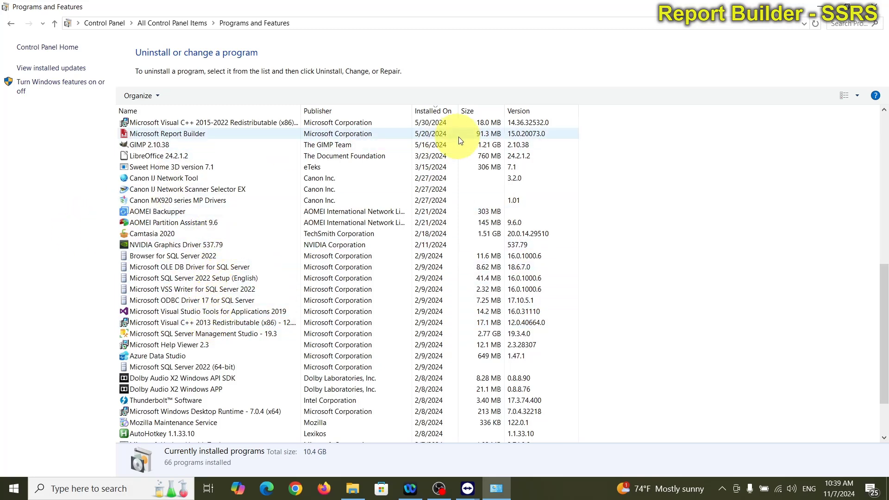
{"action": "left_click", "coordinate": [153, 256]}
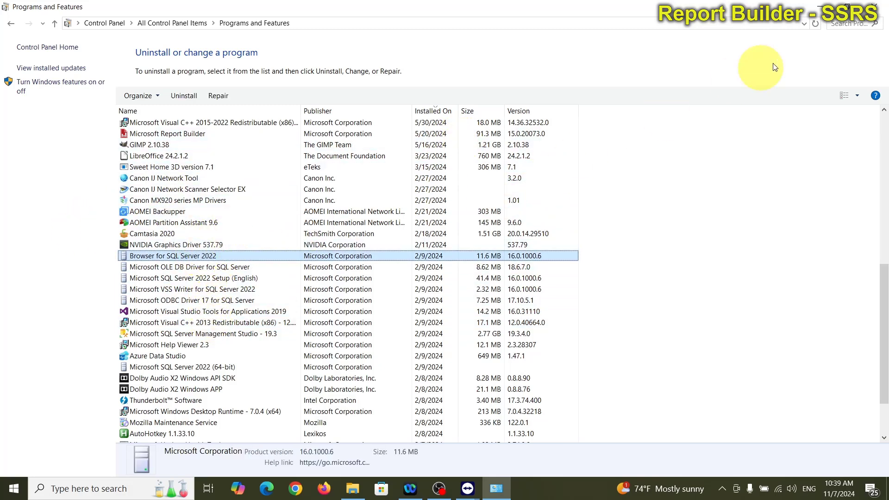
{"action": "left_click", "coordinate": [876, 5]}
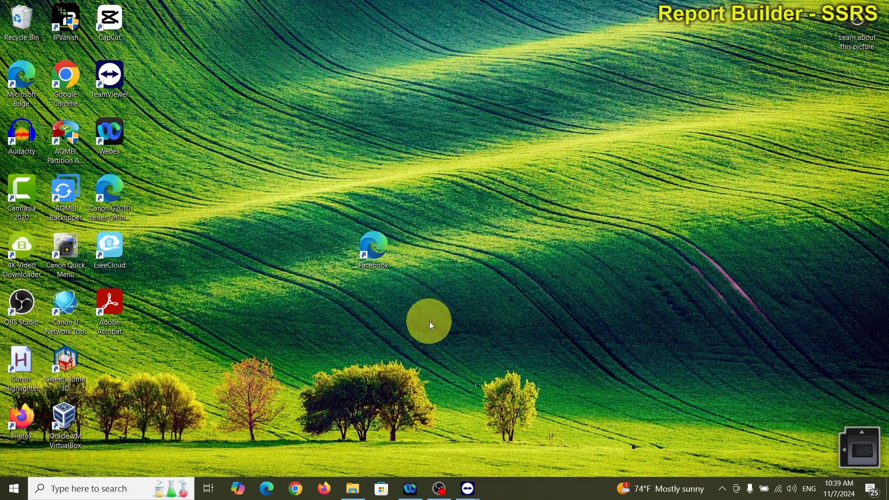
Switch to Microsoft Edge and search the web for "sql server 2022".
{"action": "left_click", "coordinate": [271, 494]}
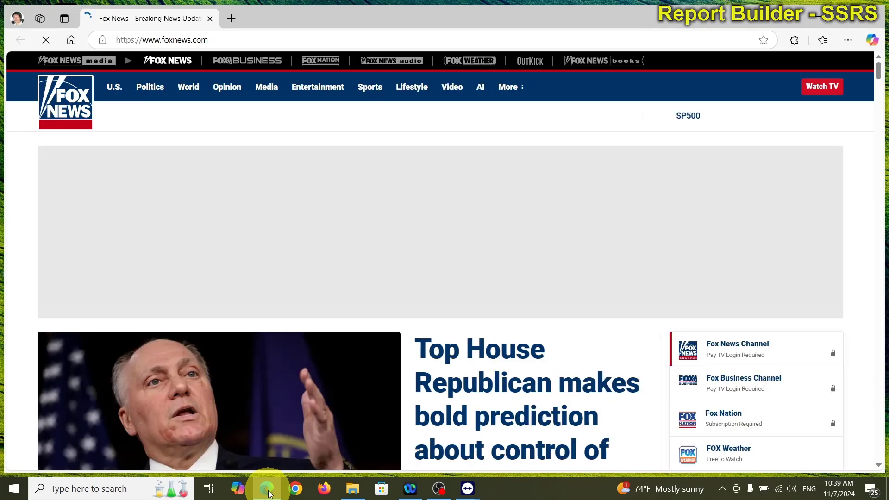
{"action": "left_click", "coordinate": [233, 35]}
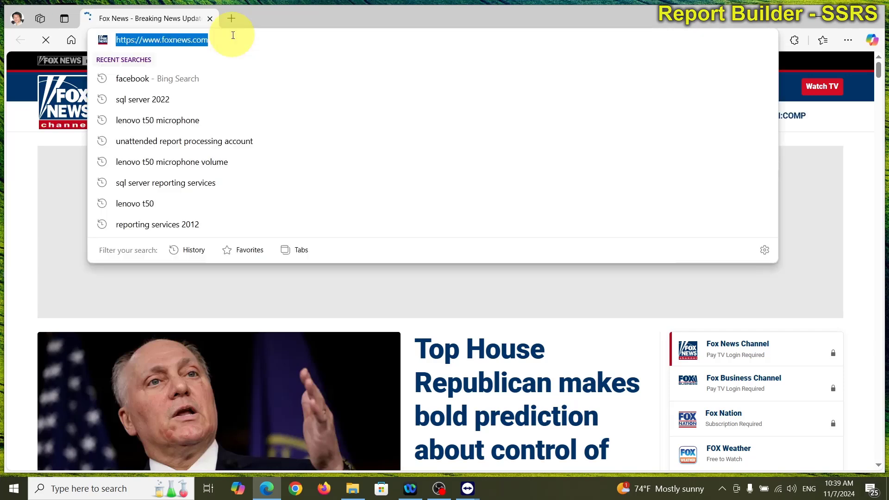
{"action": "type", "text": "sql"}
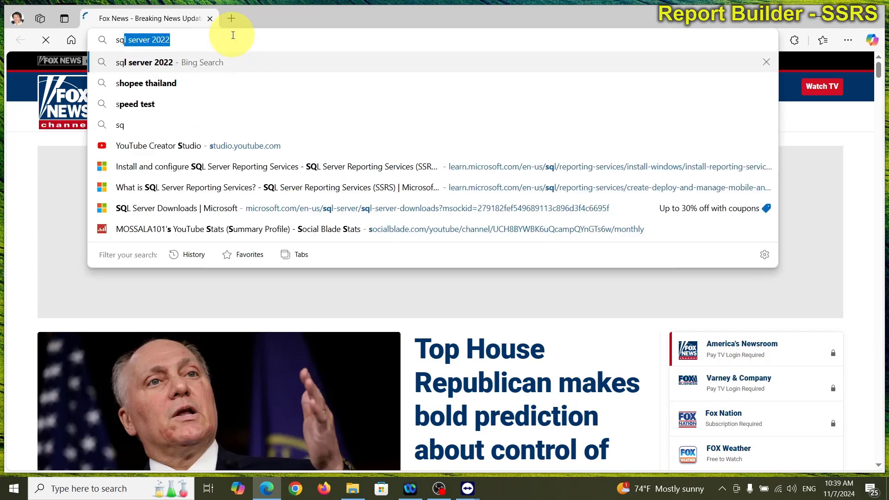
{"action": "type", "text": " server 2022"}
{"action": "key", "text": "Return"}
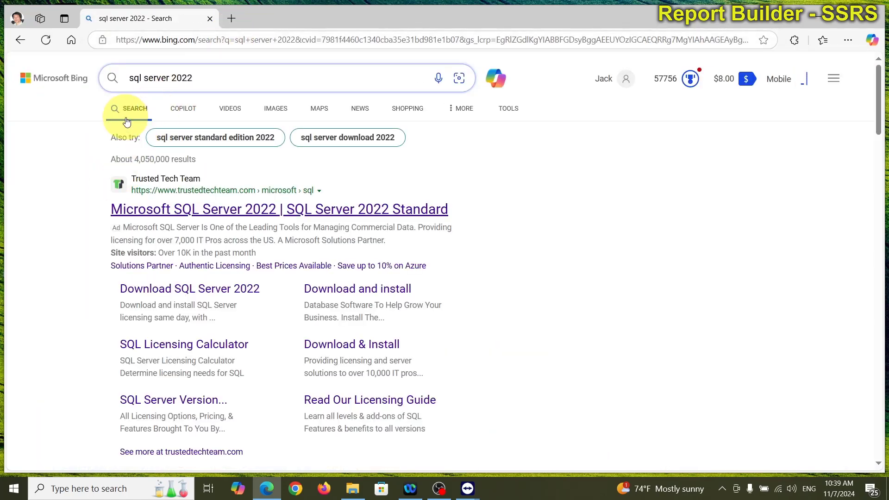
{"action": "left_click", "coordinate": [204, 78]}
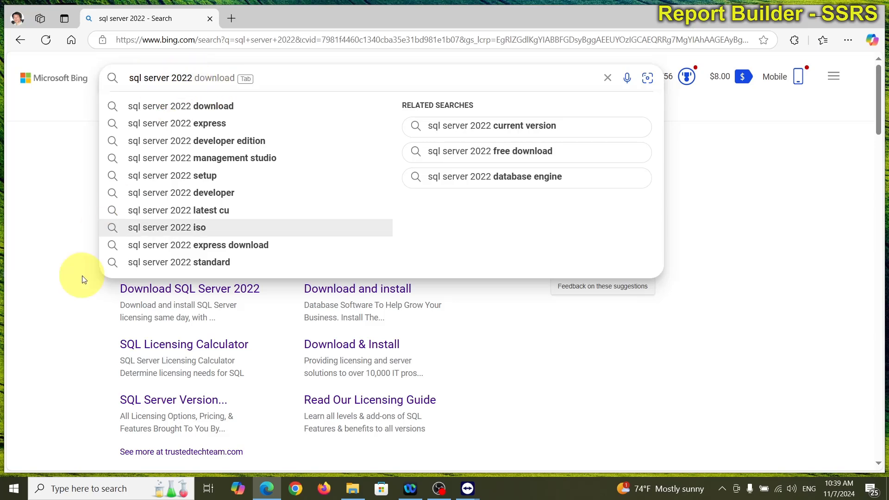
{"action": "left_click", "coordinate": [70, 320]}
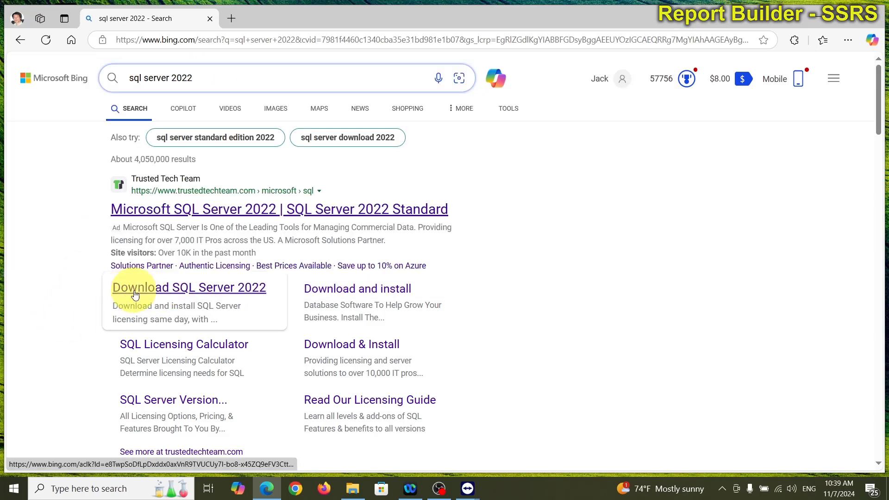
{"action": "left_click", "coordinate": [149, 290]}
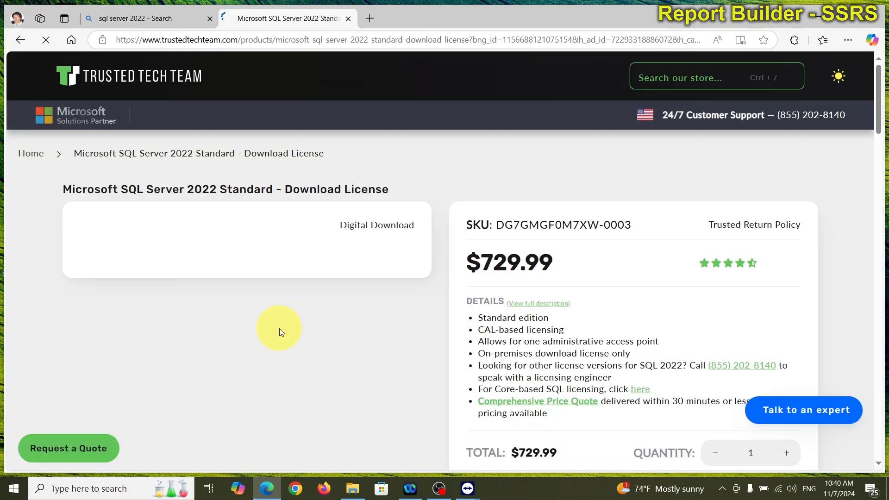
{"action": "left_click", "coordinate": [348, 18]}
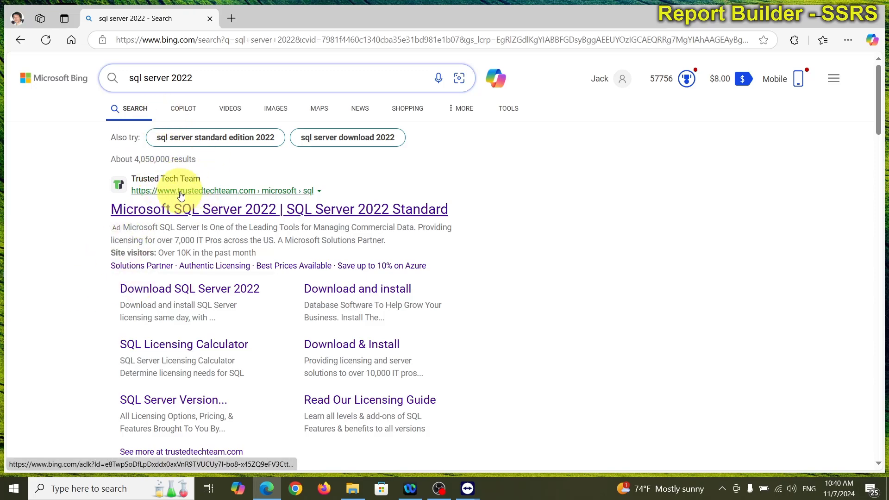
Open the Downloads link under Microsoft's own SQL Server 2022 search result.
{"action": "scroll", "coordinate": [90, 318], "scroll_direction": "down", "scroll_amount": 7}
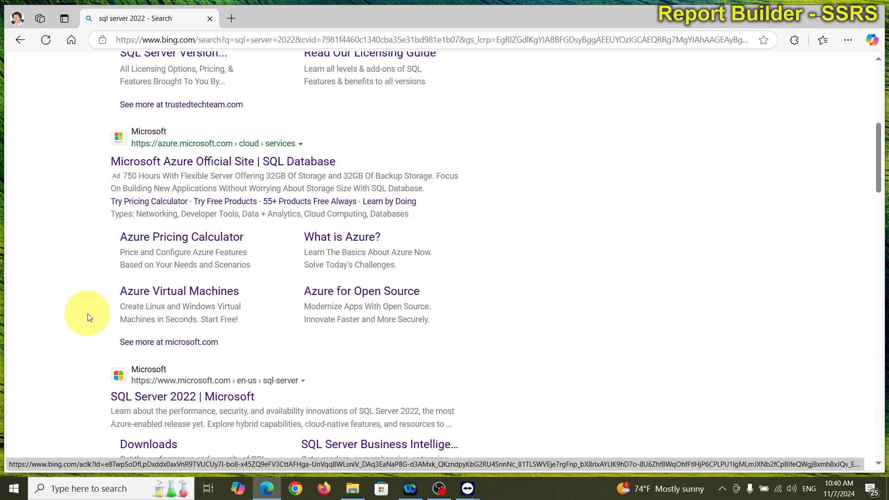
{"action": "scroll", "coordinate": [89, 318], "scroll_direction": "down", "scroll_amount": 5}
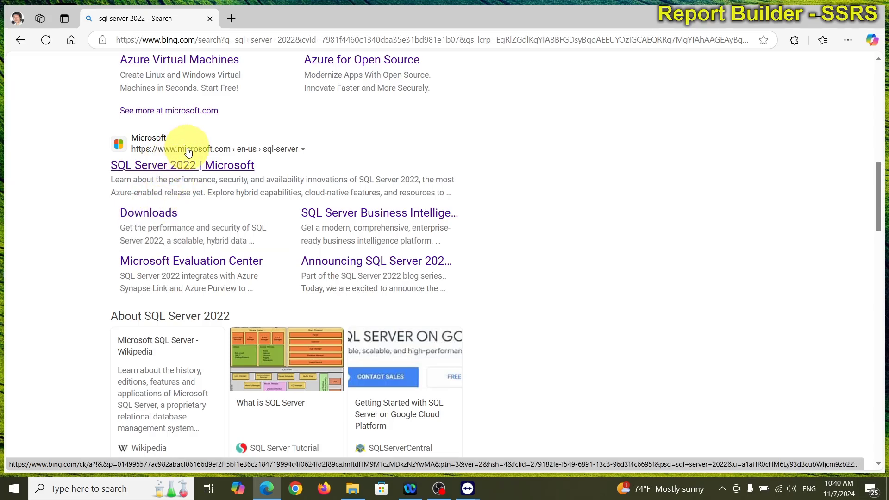
{"action": "left_click", "coordinate": [144, 215]}
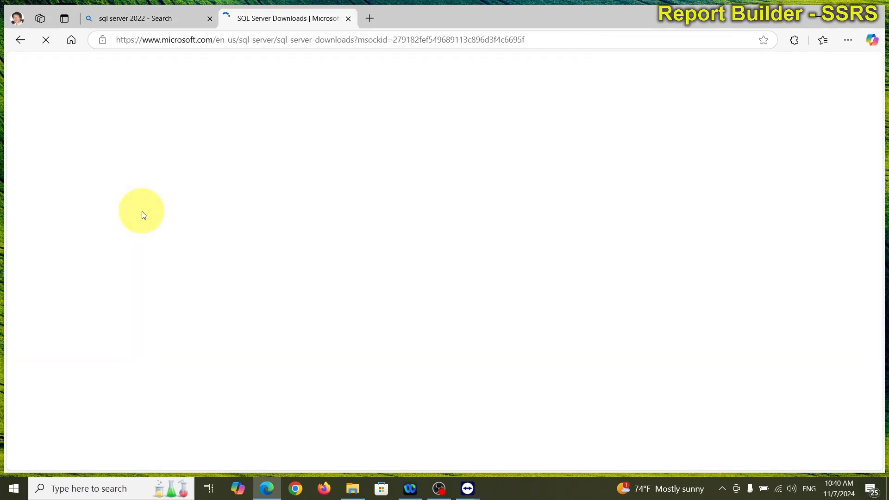
Review the SQL Server download options, including the free Developer and Express editions.
{"action": "scroll", "coordinate": [387, 318], "scroll_direction": "down", "scroll_amount": 1}
{"action": "scroll", "coordinate": [380, 331], "scroll_direction": "down", "scroll_amount": 7}
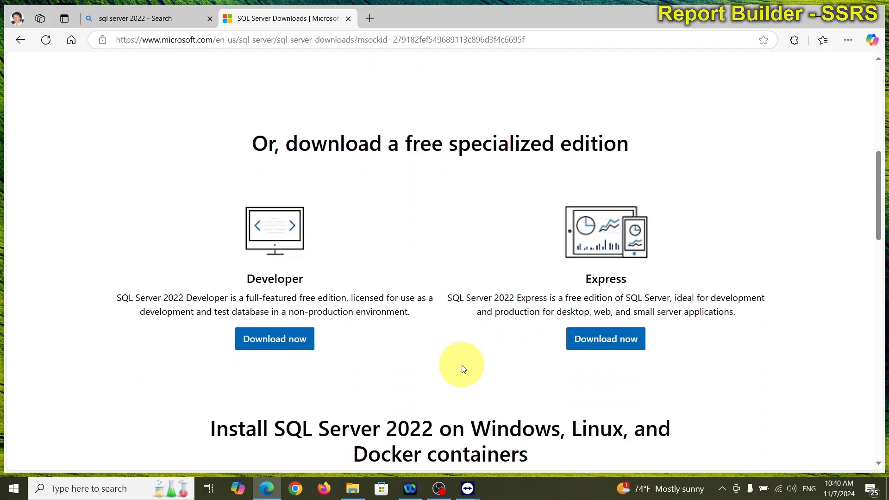
{"action": "scroll", "coordinate": [463, 369], "scroll_direction": "up", "scroll_amount": 6}
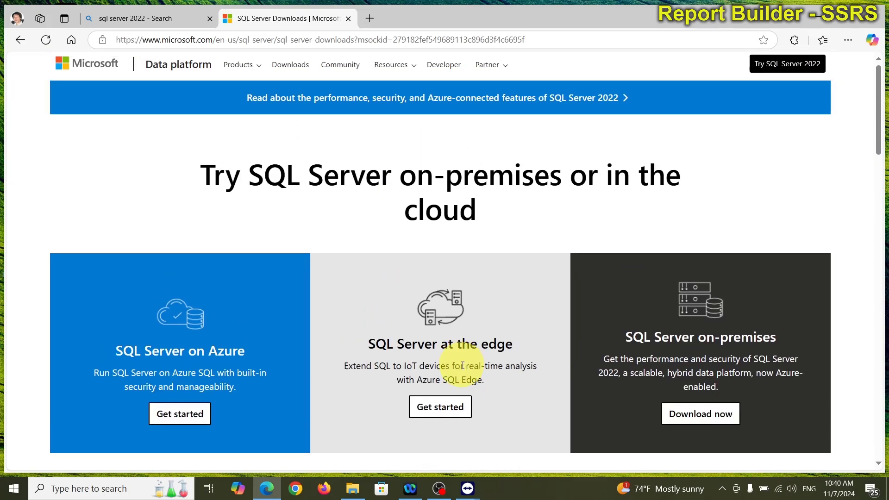
{"action": "scroll", "coordinate": [462, 365], "scroll_direction": "down", "scroll_amount": 6}
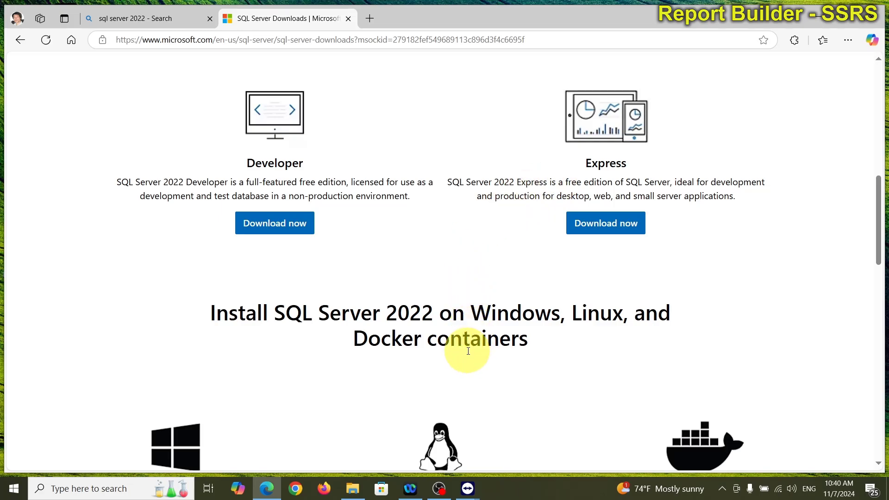
{"action": "scroll", "coordinate": [465, 349], "scroll_direction": "down", "scroll_amount": 8}
{"action": "scroll", "coordinate": [465, 346], "scroll_direction": "up", "scroll_amount": 13}
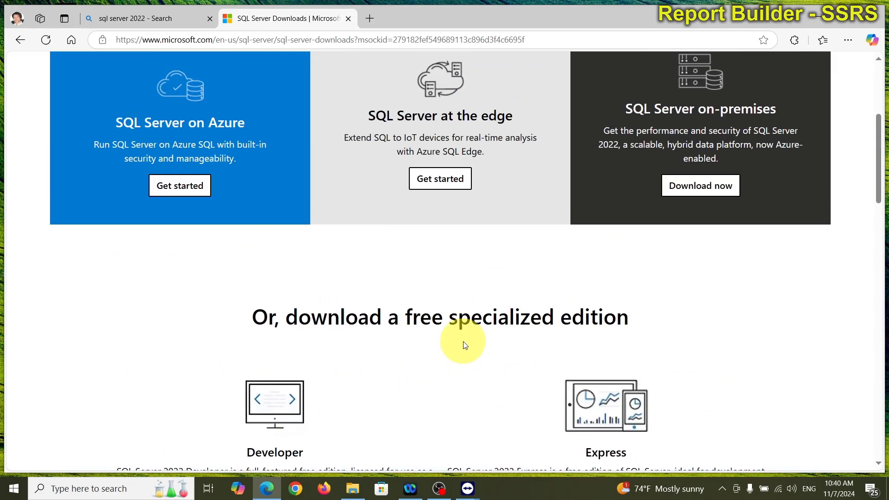
{"action": "scroll", "coordinate": [463, 341], "scroll_direction": "up", "scroll_amount": 5}
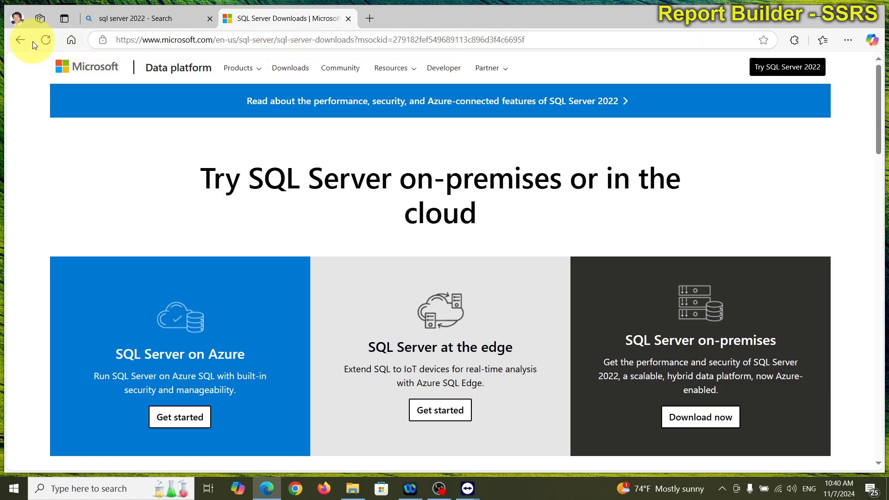
Return to the search results and search for "sql server reporting services 2022".
{"action": "left_click", "coordinate": [18, 41]}
{"action": "scroll", "coordinate": [135, 198], "scroll_direction": "up", "scroll_amount": 6}
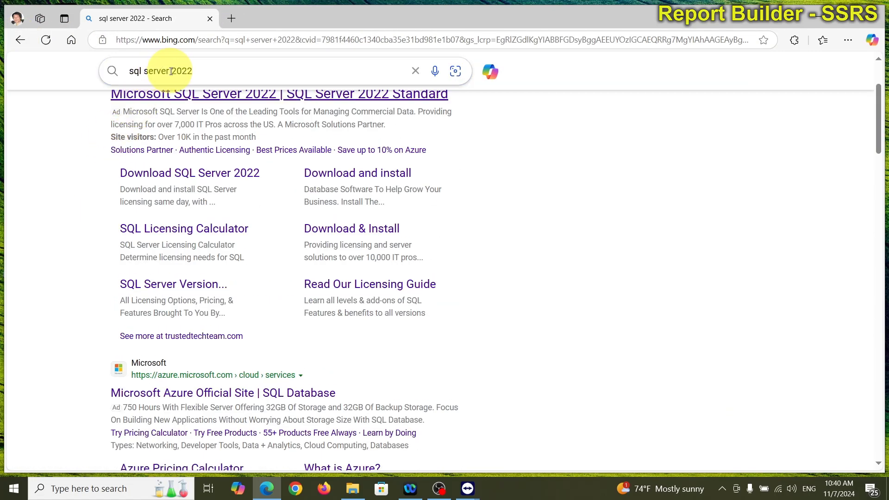
{"action": "left_click_drag", "start_coordinate": [171, 71], "coordinate": [248, 79]}
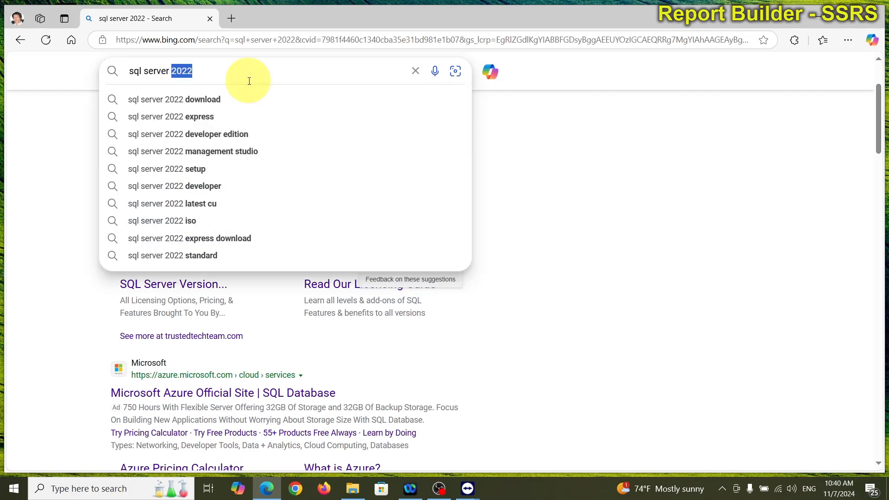
{"action": "type", "text": "reporti"}
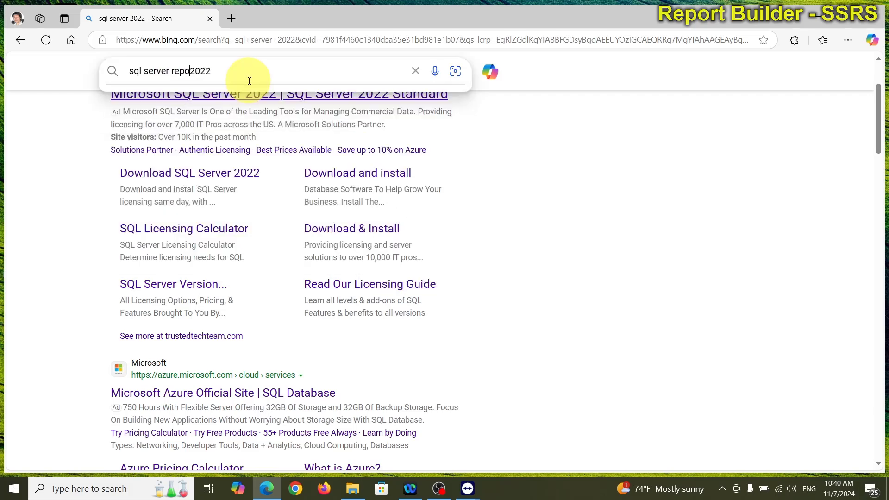
{"action": "type", "text": "ng service"}
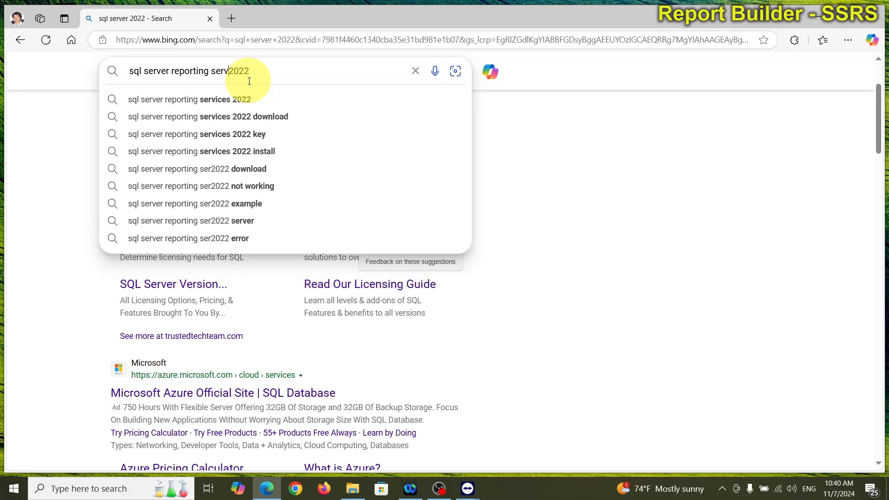
{"action": "type", "text": "s"}
{"action": "key", "text": "Return"}
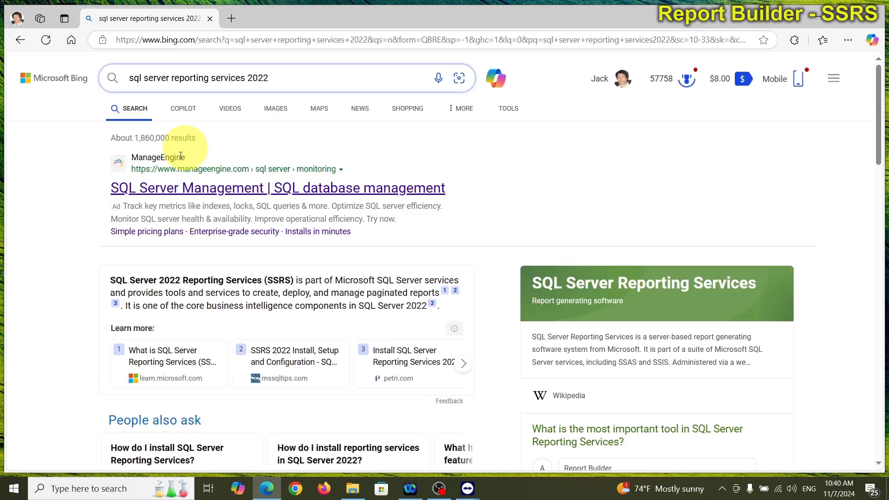
Open Microsoft's "Microsoft SQL Server 2022 Reporting Services" download page from the search results.
{"action": "scroll", "coordinate": [84, 299], "scroll_direction": "down", "scroll_amount": 4}
{"action": "scroll", "coordinate": [83, 299], "scroll_direction": "down", "scroll_amount": 5}
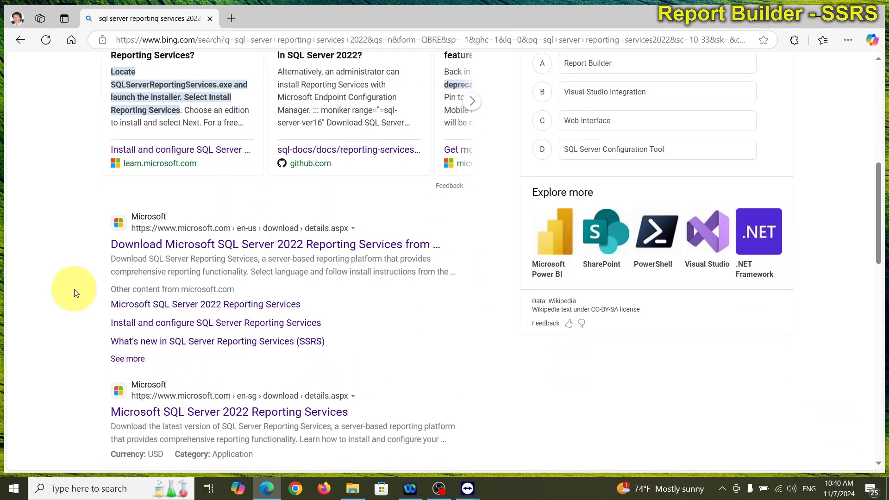
{"action": "left_click", "coordinate": [212, 309]}
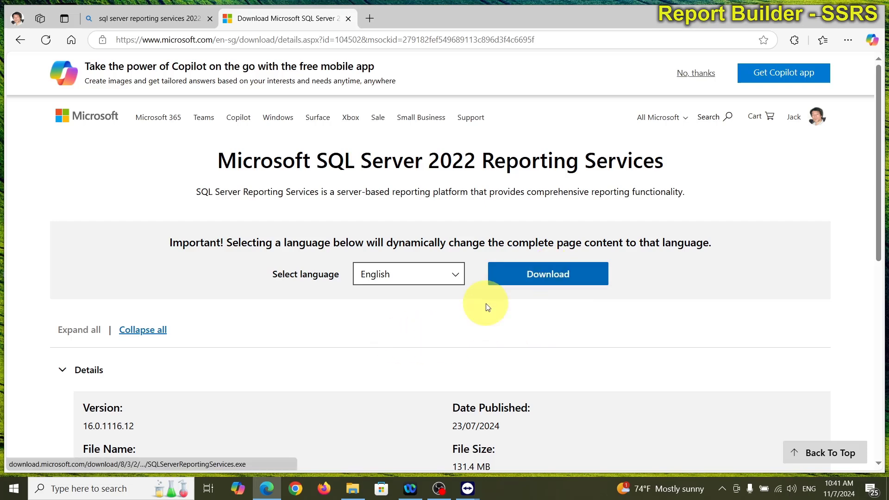
Download the English SQLServerReportingServices.exe into the WINDOWS SERVER 2022 folder on C:, deleting the older copy there and confirming the replacement.
{"action": "left_click", "coordinate": [548, 280]}
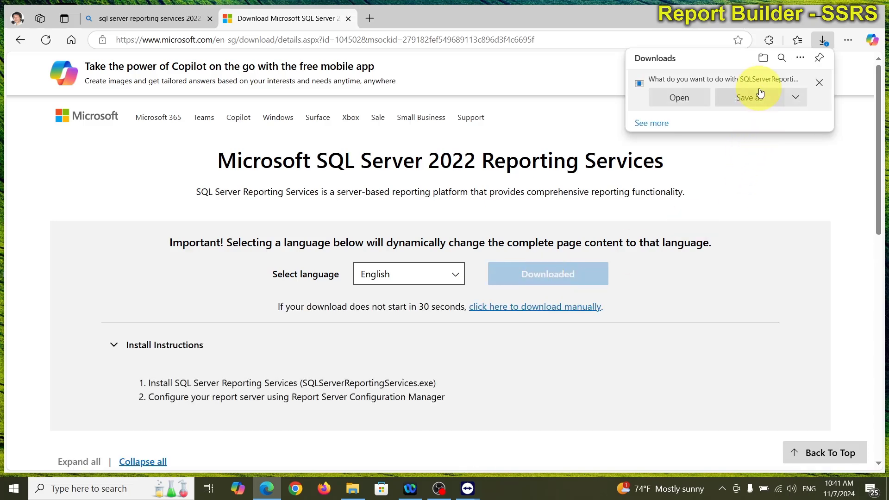
{"action": "left_click", "coordinate": [758, 98]}
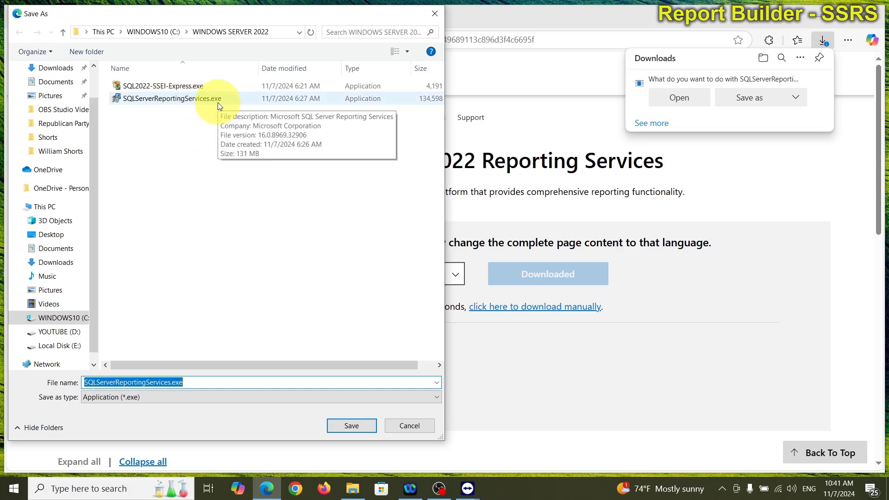
{"action": "left_click", "coordinate": [199, 142]}
{"action": "left_click", "coordinate": [193, 105]}
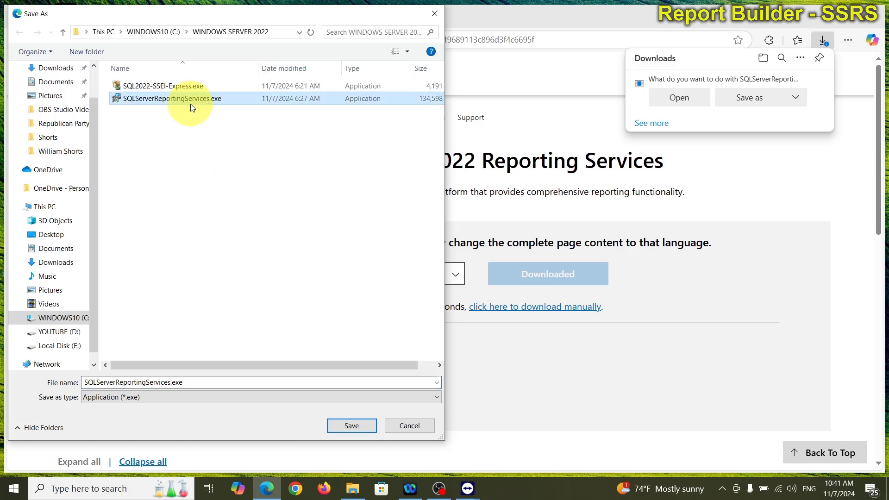
{"action": "key", "text": "Delete"}
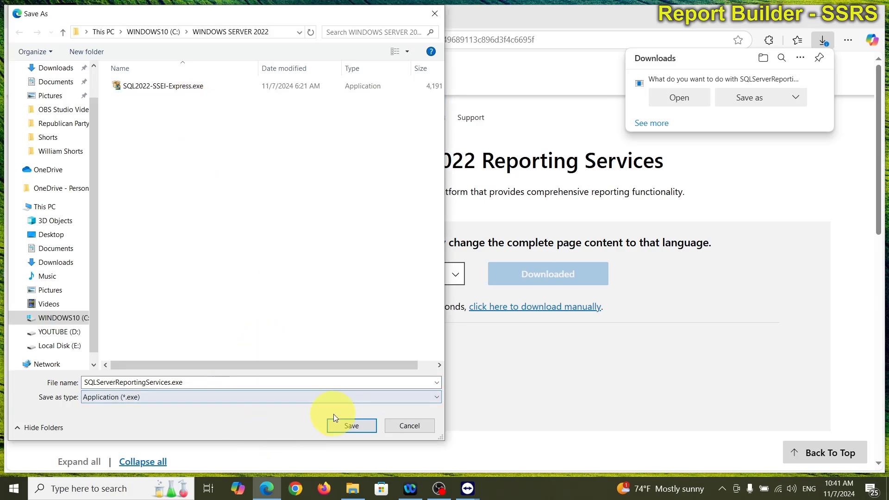
{"action": "left_click", "coordinate": [345, 425]}
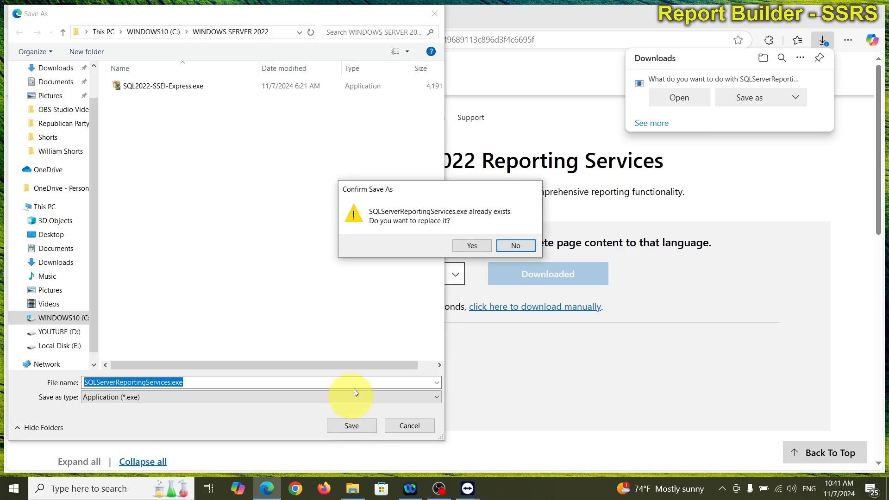
{"action": "left_click", "coordinate": [458, 246]}
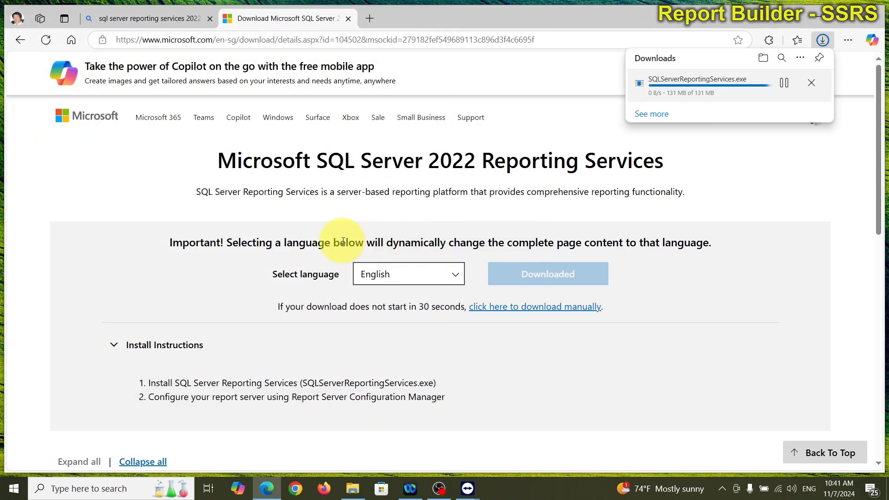
Run SQLServerReportingServices.exe from the WINDOWS SERVER 2022 folder and start the Reporting Services installation.
{"action": "left_click", "coordinate": [352, 487]}
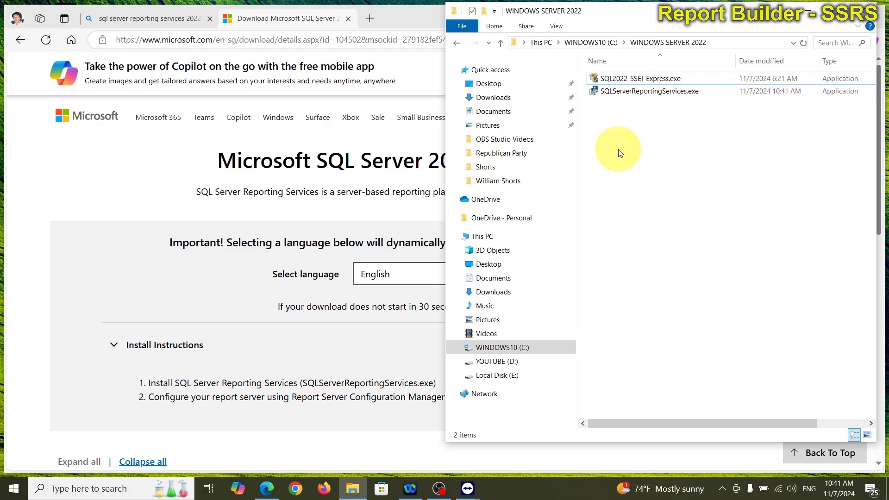
{"action": "scroll", "coordinate": [67, 306], "scroll_direction": "down", "scroll_amount": 3}
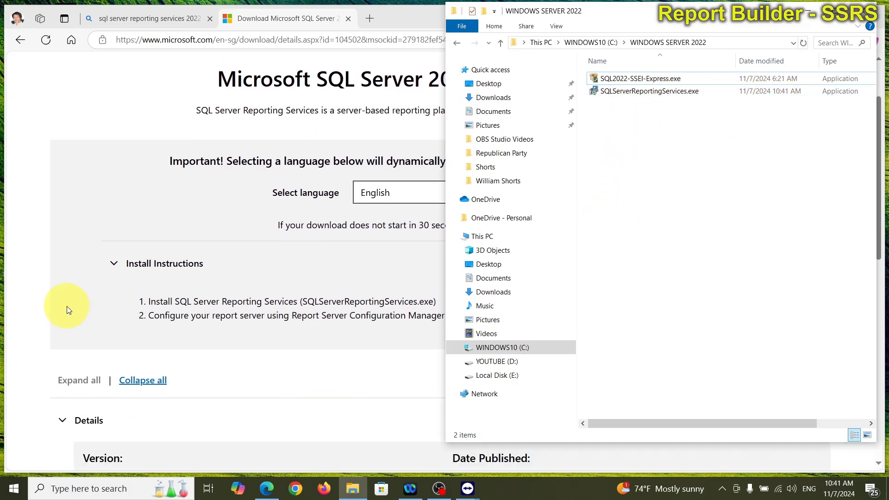
{"action": "left_click", "coordinate": [67, 306]}
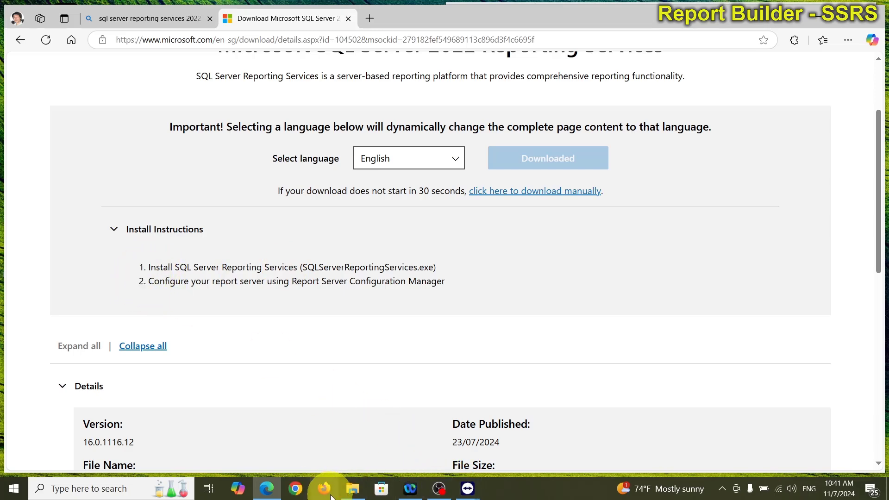
{"action": "left_click", "coordinate": [352, 489]}
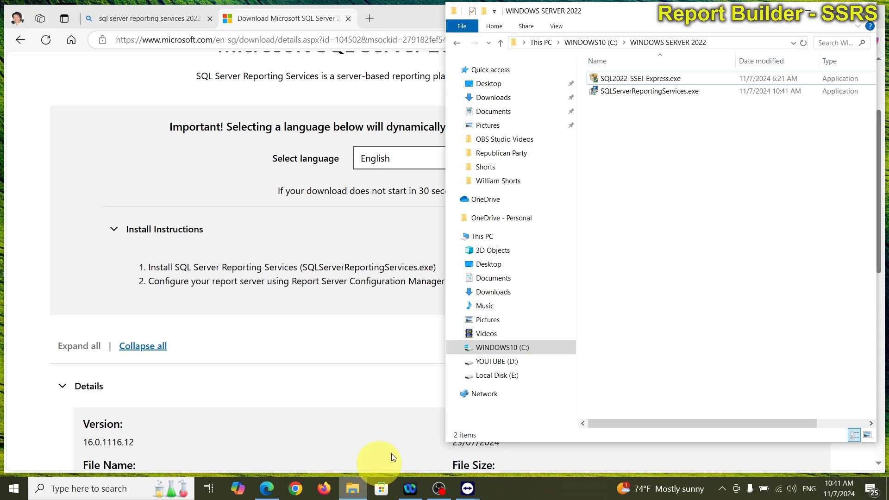
{"action": "double_click", "coordinate": [651, 93]}
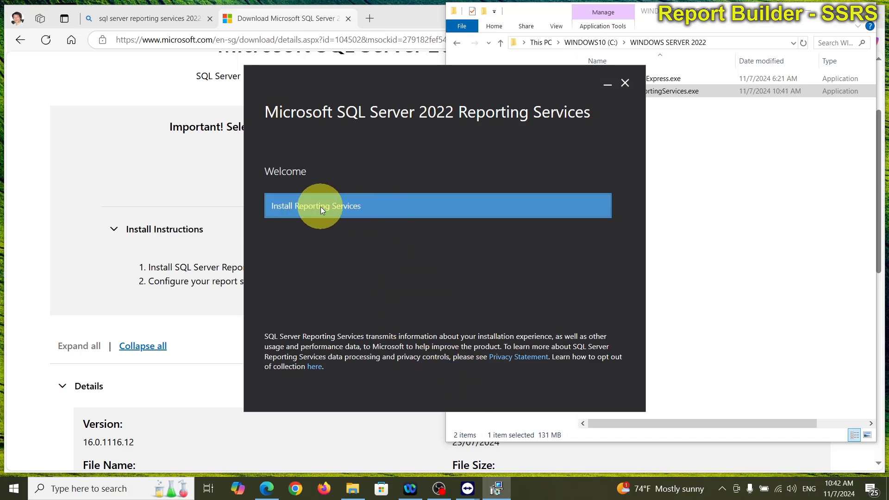
{"action": "left_click", "coordinate": [343, 207]}
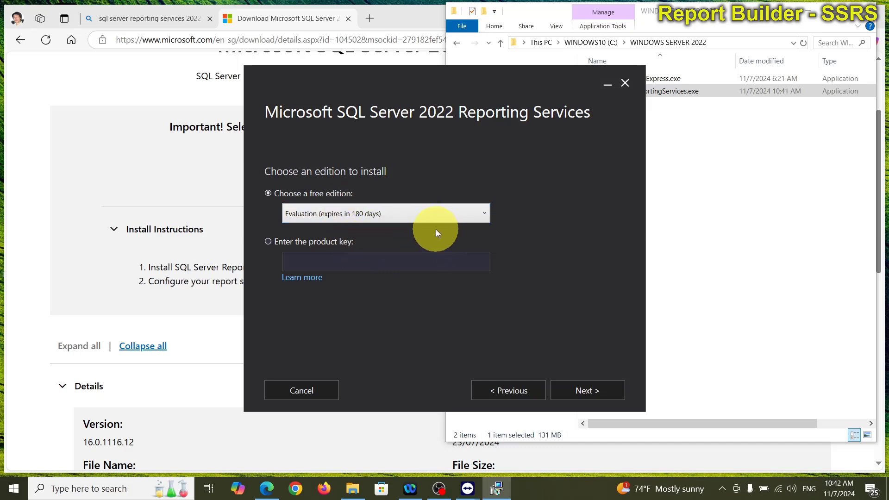
Choose the free Express edition for the installation and accept the license terms.
{"action": "left_click", "coordinate": [485, 214]}
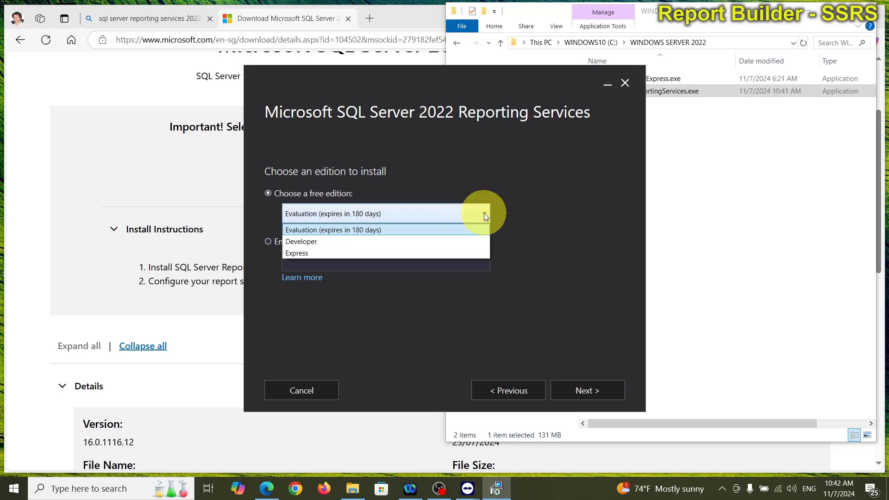
{"action": "left_click", "coordinate": [300, 253]}
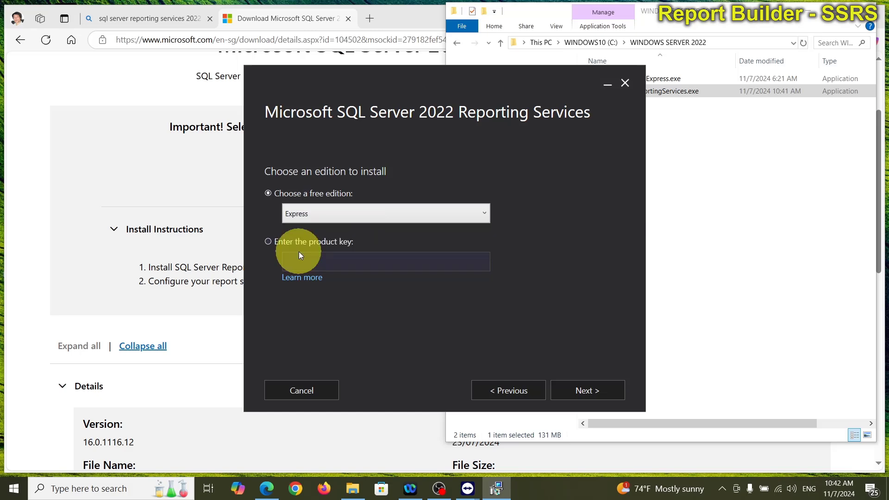
{"action": "left_click", "coordinate": [603, 390]}
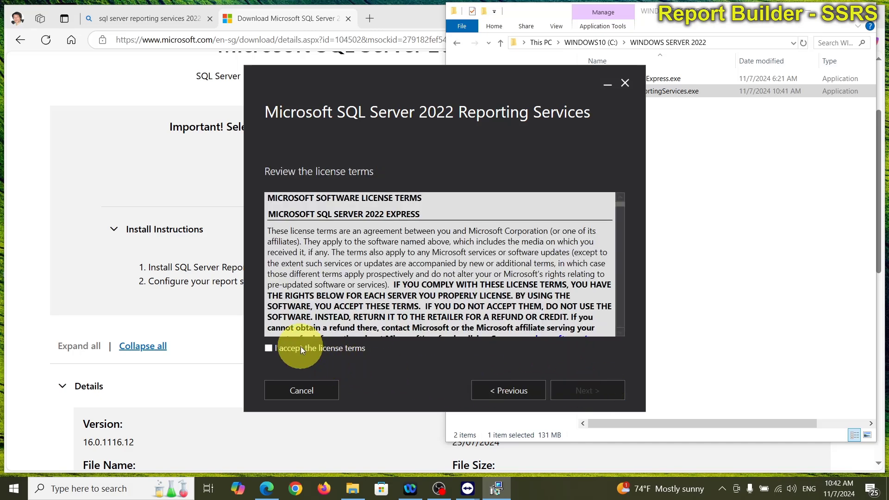
{"action": "left_click", "coordinate": [269, 348]}
{"action": "left_click", "coordinate": [579, 391]}
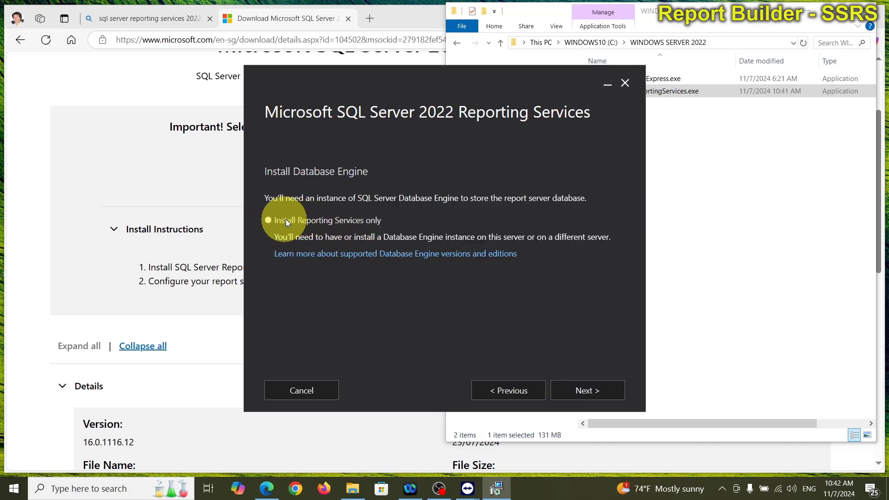
Install Reporting Services only, in the default location, and keep the option to configure manually and customize settings.
{"action": "left_click", "coordinate": [579, 389]}
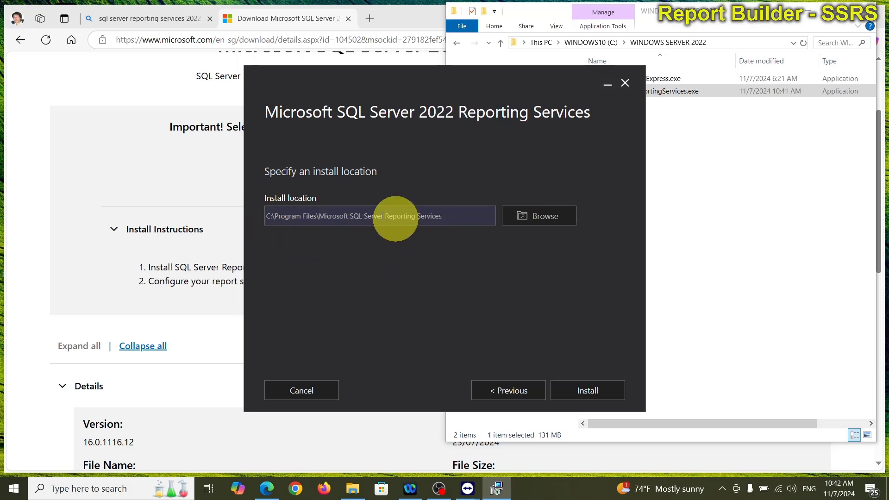
{"action": "left_click", "coordinate": [587, 388]}
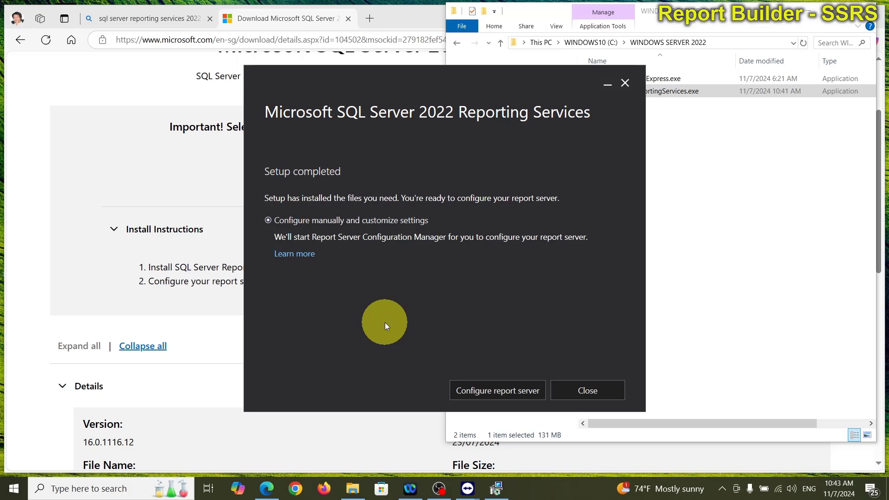
{"action": "left_click", "coordinate": [355, 224]}
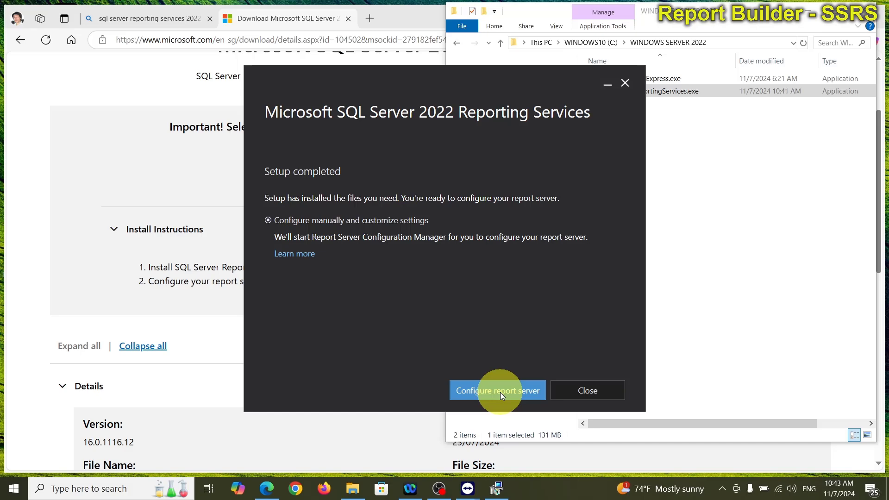
Search Windows for "sql server reporting".
{"action": "left_click", "coordinate": [92, 492]}
{"action": "type", "text": "c"}
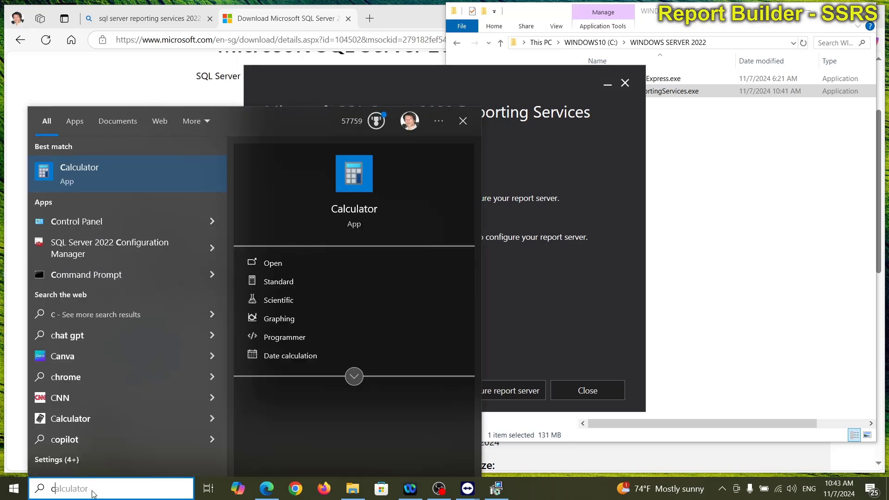
{"action": "type", "text": "seq"}
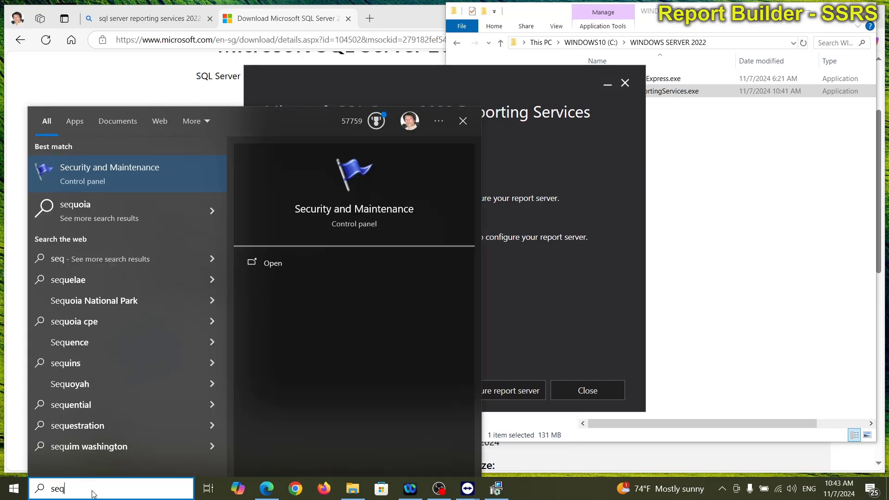
{"action": "key", "text": "BackSpace"}
{"action": "type", "text": "w"}
{"action": "key", "text": "BackSpace"}
{"action": "key", "text": "BackSpace"}
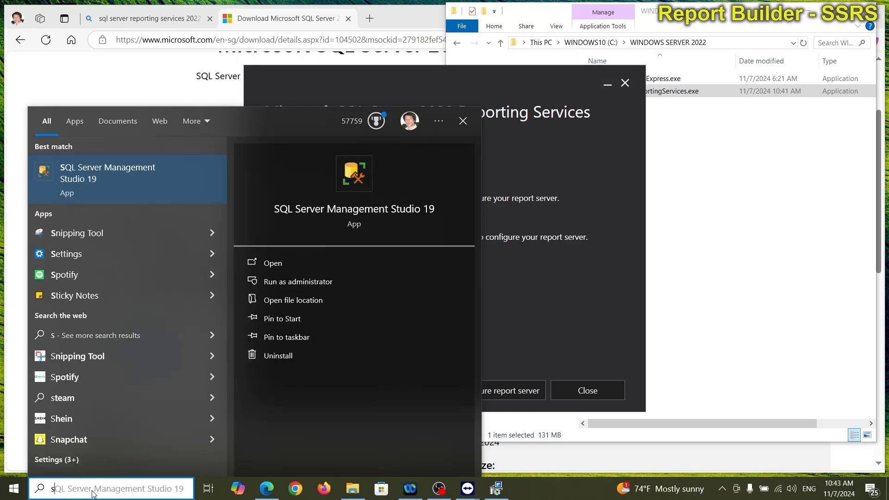
{"action": "type", "text": "ql"}
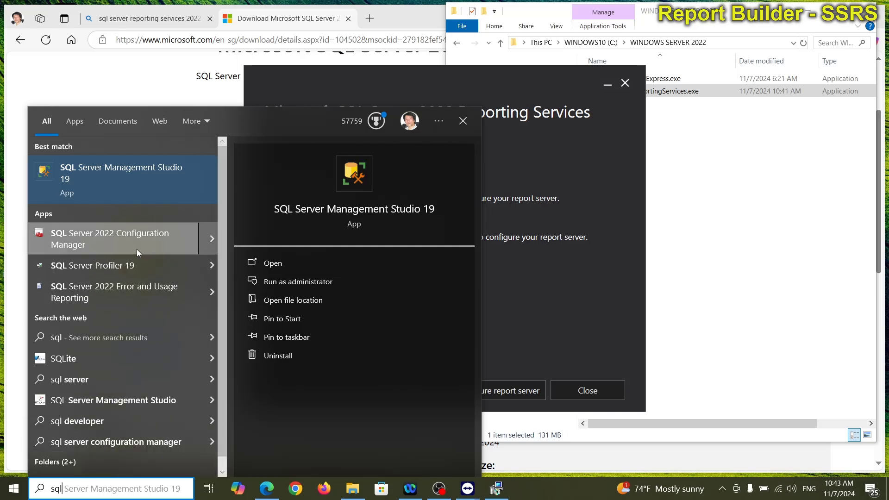
{"action": "type", "text": "server"}
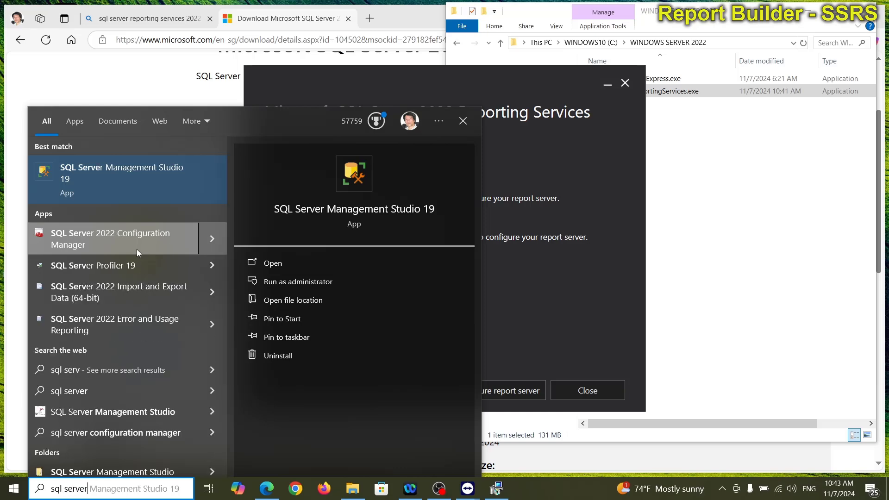
{"action": "type", "text": " repor"}
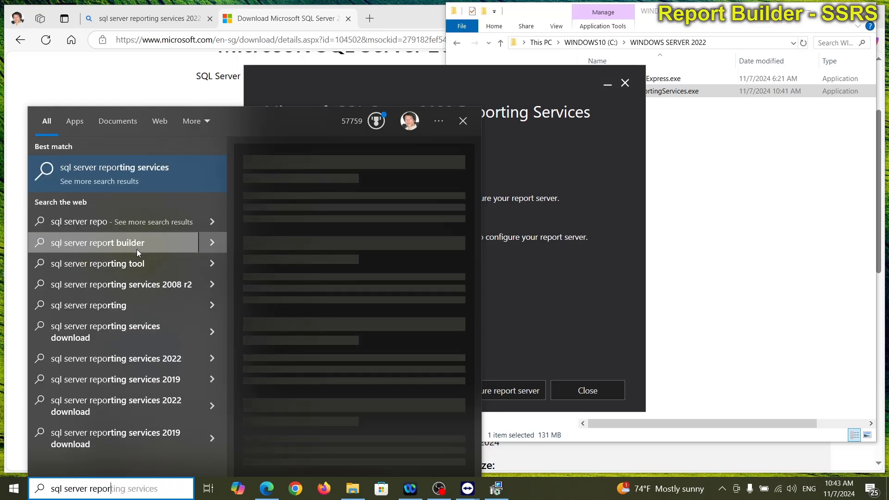
{"action": "type", "text": "ting"}
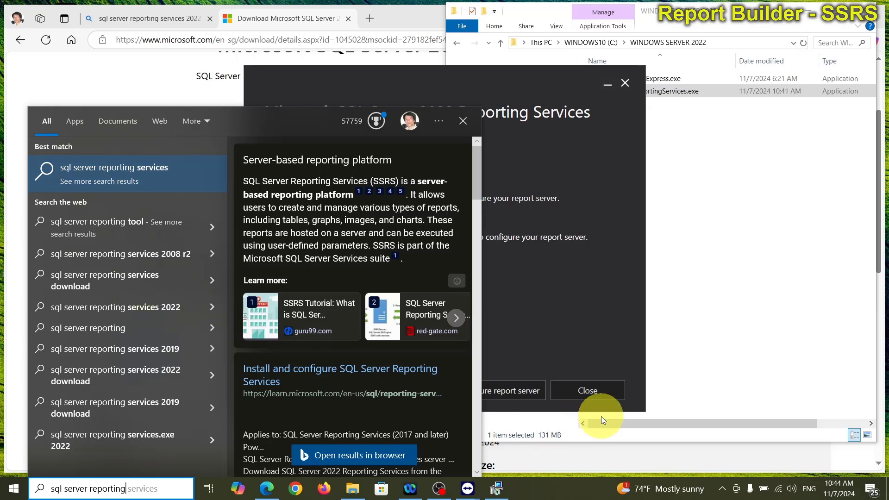
Dismiss the Windows search, launch the report server configuration from the completed setup, and place the cursor in the connection's server name.
{"action": "left_click", "coordinate": [591, 298]}
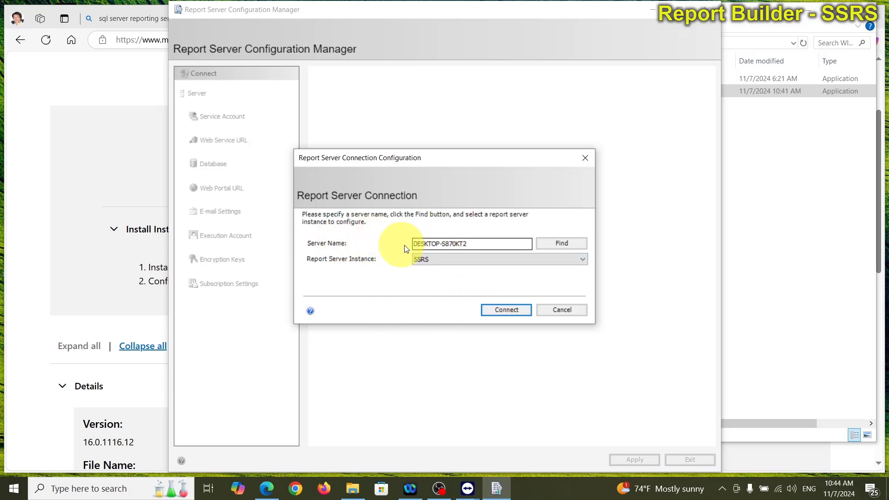
{"action": "left_click", "coordinate": [474, 245]}
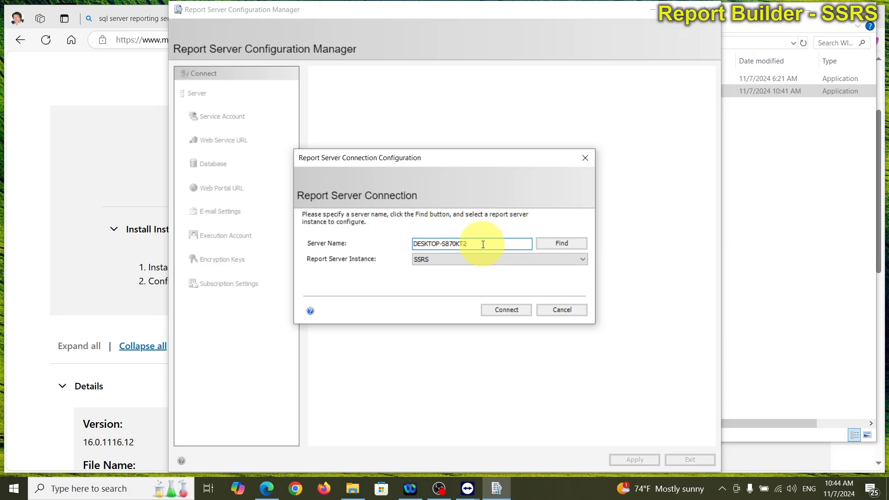
Open SQL Server Management Studio 19 and copy the server name DESKTOP-S870KT2\SQLEXPRESS from its Connect to Server dialog.
{"action": "left_click", "coordinate": [105, 491]}
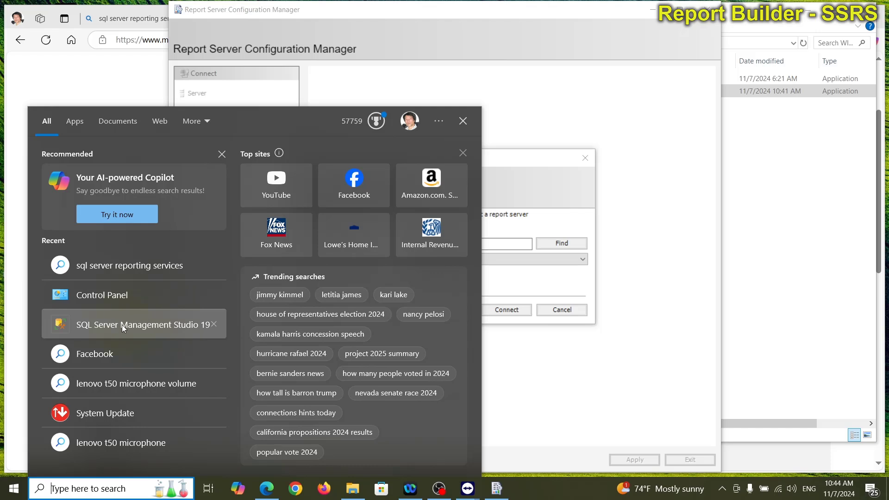
{"action": "left_click", "coordinate": [122, 325]}
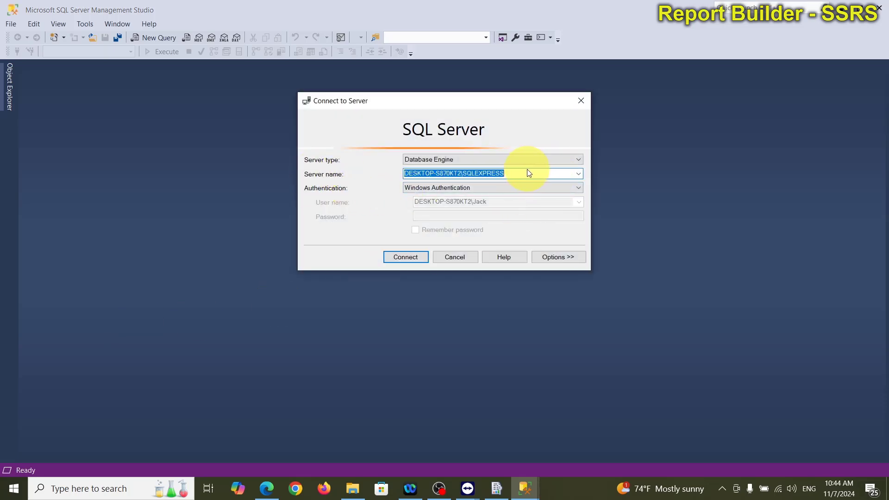
{"action": "left_click", "coordinate": [519, 178]}
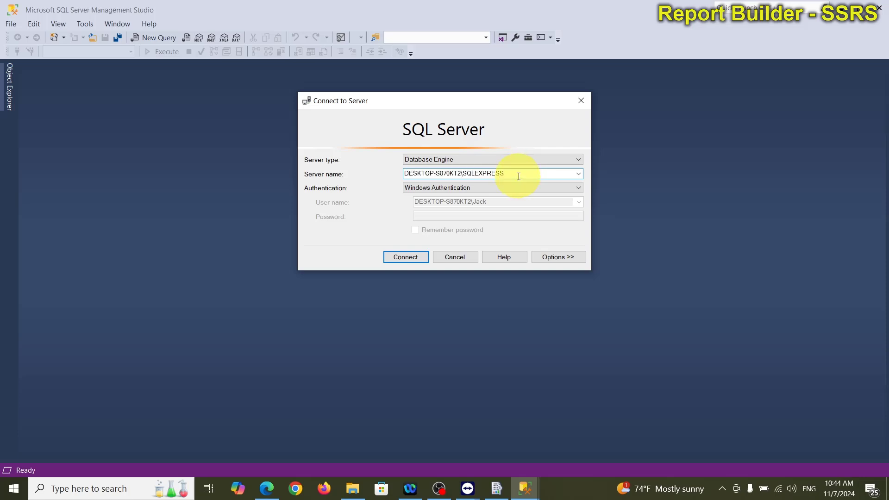
{"action": "left_click_drag", "start_coordinate": [518, 176], "coordinate": [375, 176]}
{"action": "key", "text": "ctrl+c"}
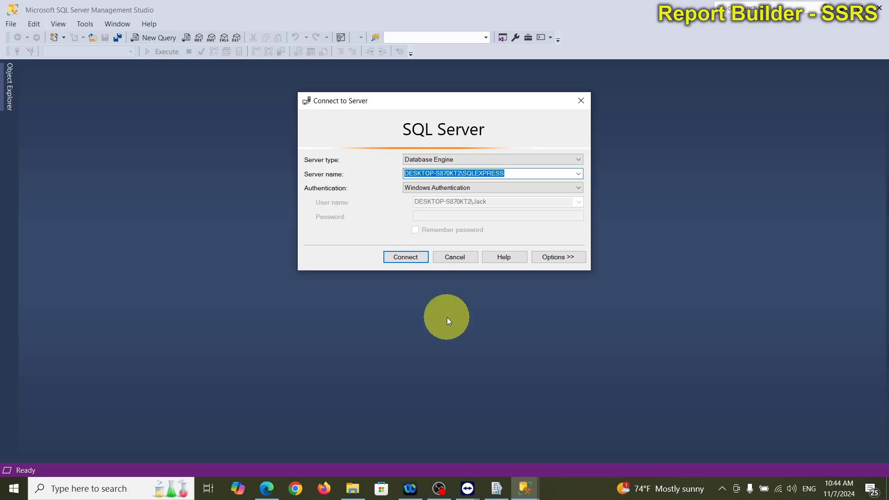
Switch back to Report Server Configuration Manager and set the connection's server name to DESKTOP-S870KT2\SQLEXPRESS.
{"action": "left_click", "coordinate": [497, 488]}
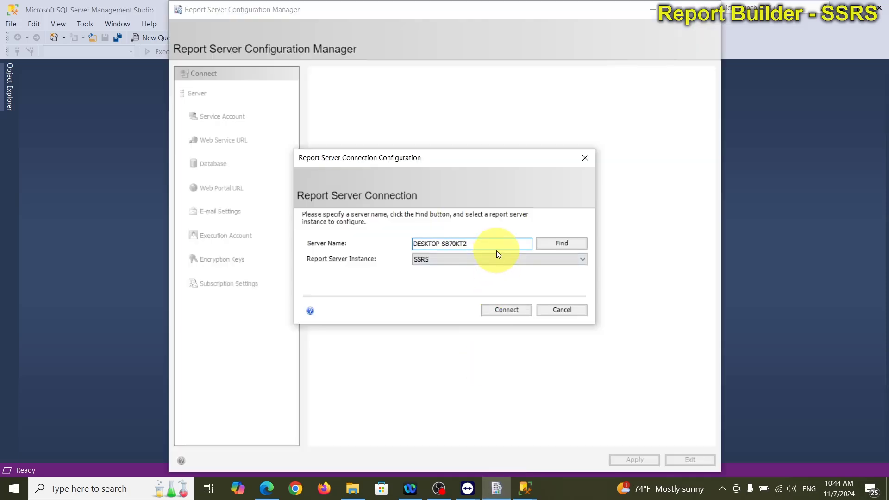
{"action": "left_click_drag", "start_coordinate": [489, 245], "coordinate": [394, 249]}
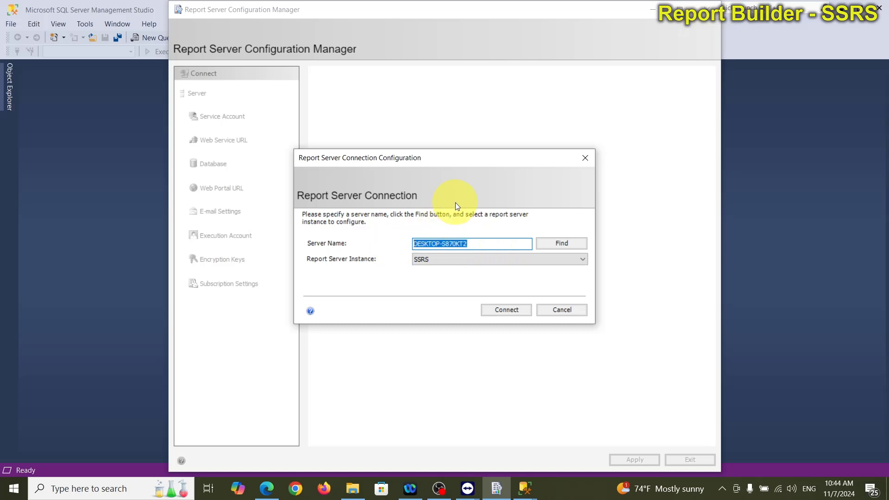
{"action": "key", "text": "ctrl+v"}
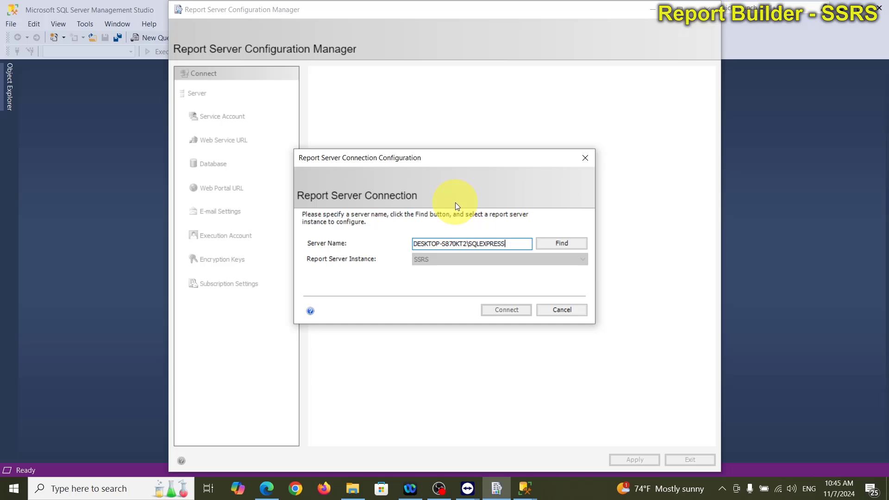
Restore the connection's server name to DESKTOP-S870KT2, find its report server instance, and connect to SSRS.
{"action": "key", "text": "ctrl+z"}
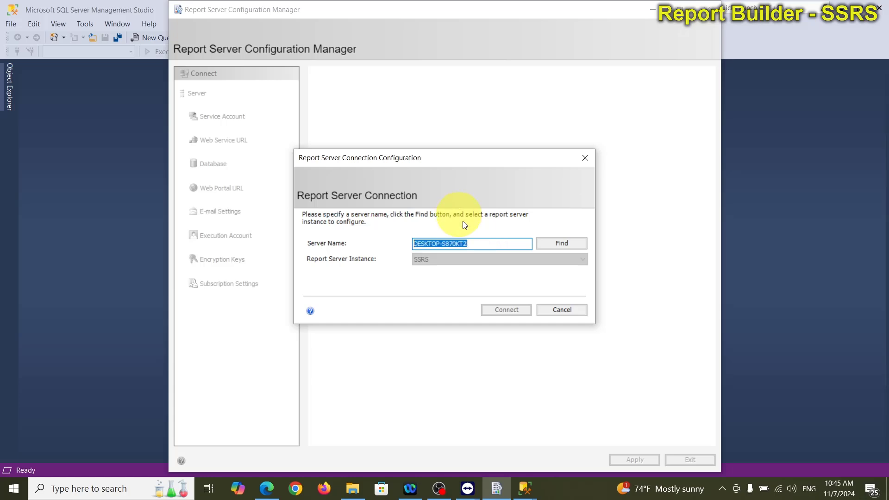
{"action": "left_click", "coordinate": [479, 241]}
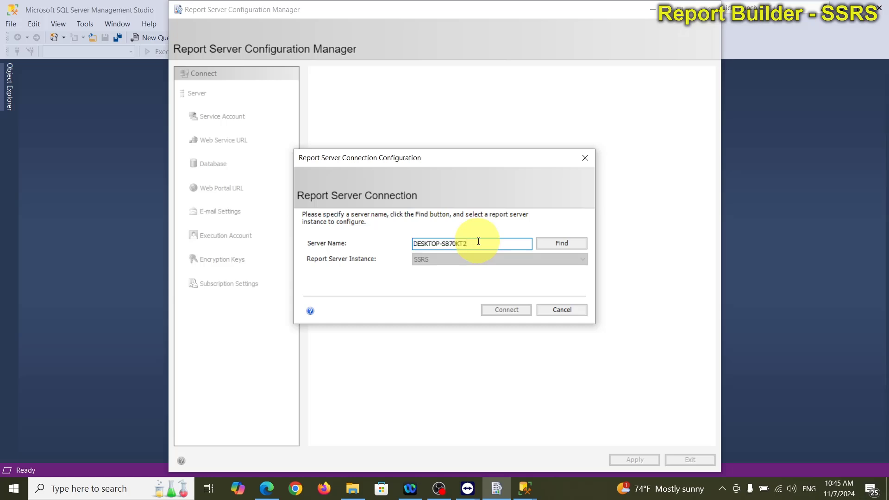
{"action": "left_click_drag", "start_coordinate": [478, 241], "coordinate": [396, 249]}
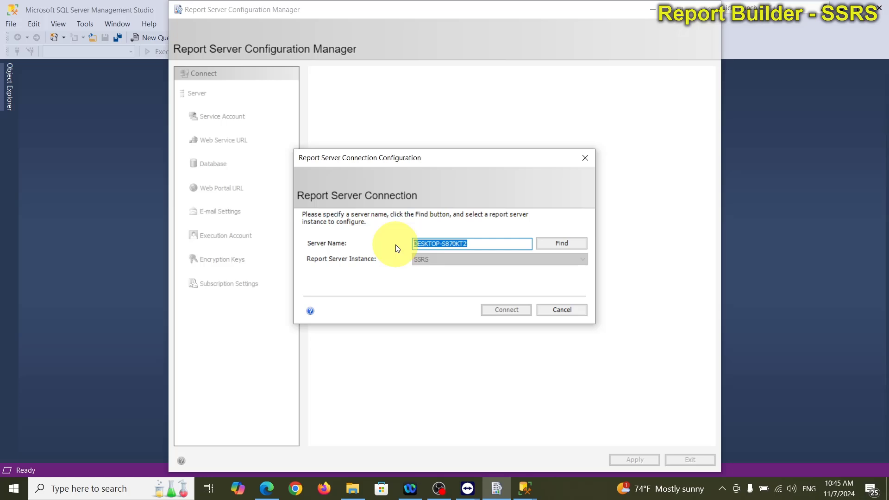
{"action": "key", "text": "ctrl+v"}
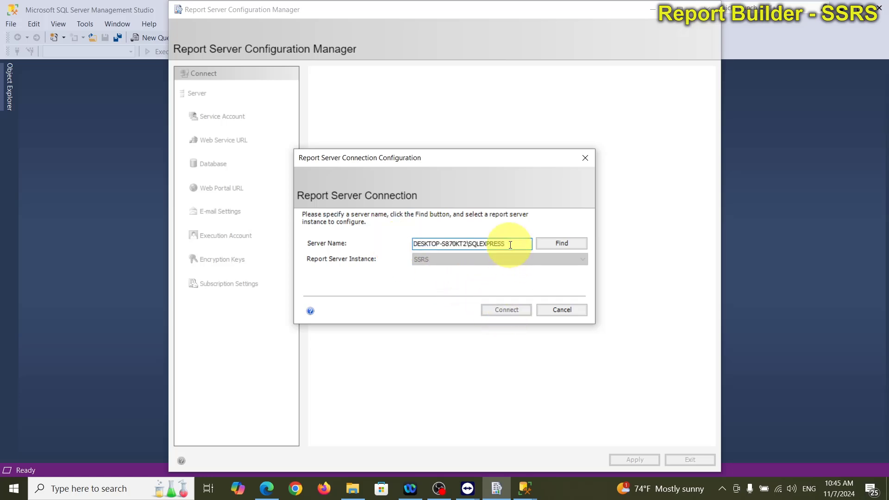
{"action": "left_click_drag", "start_coordinate": [512, 243], "coordinate": [401, 236]}
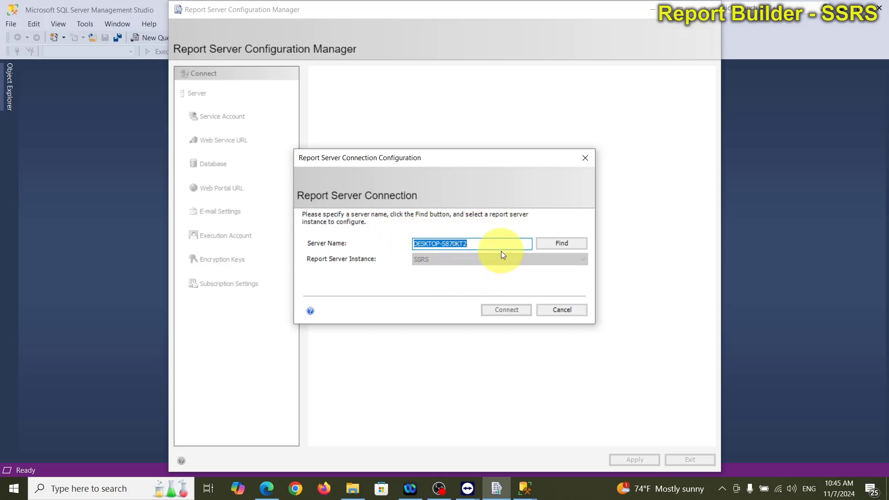
{"action": "key", "text": "ctrl+z"}
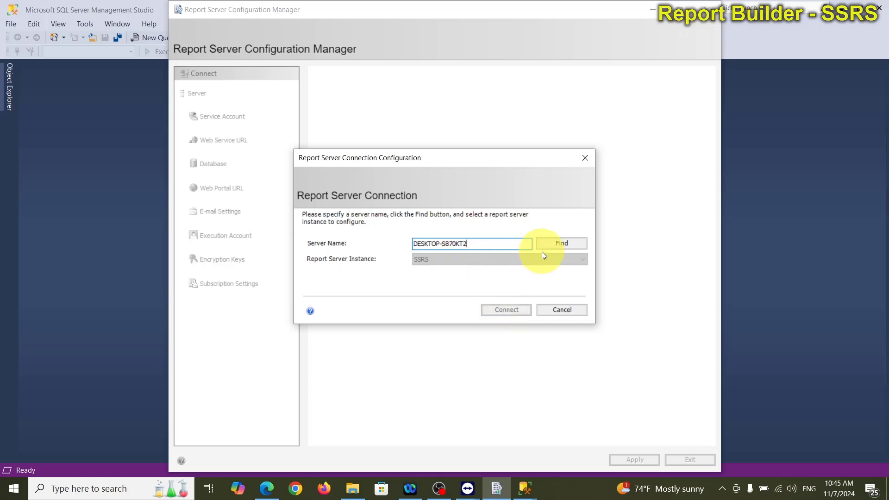
{"action": "left_click", "coordinate": [554, 245]}
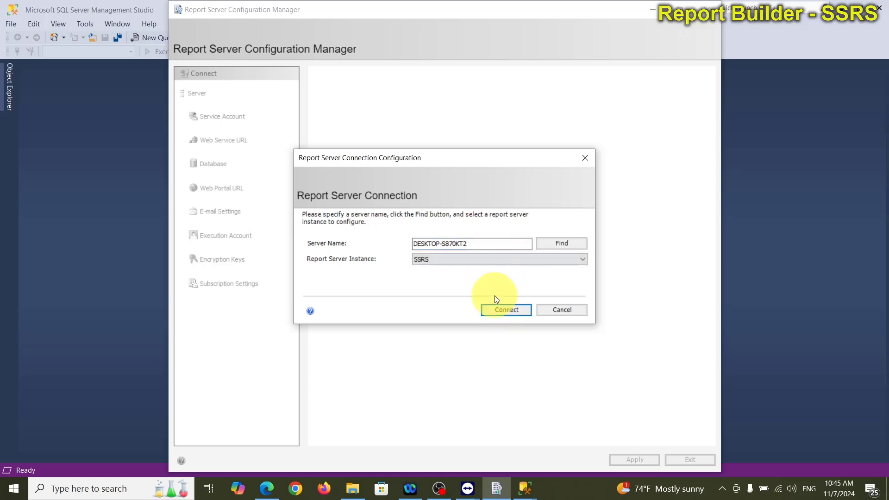
{"action": "left_click", "coordinate": [509, 311]}
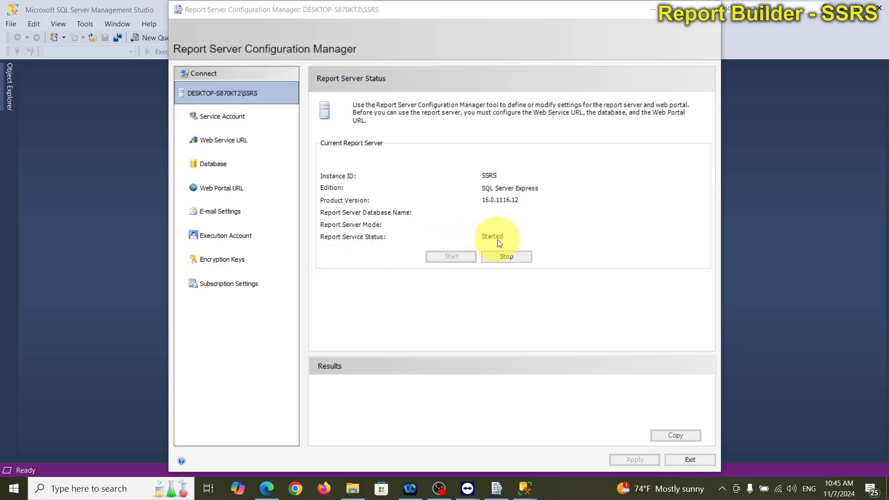
Review the service account and apply the default web service URL settings with virtual directory ReportServer and TCP port 80.
{"action": "left_click", "coordinate": [218, 121]}
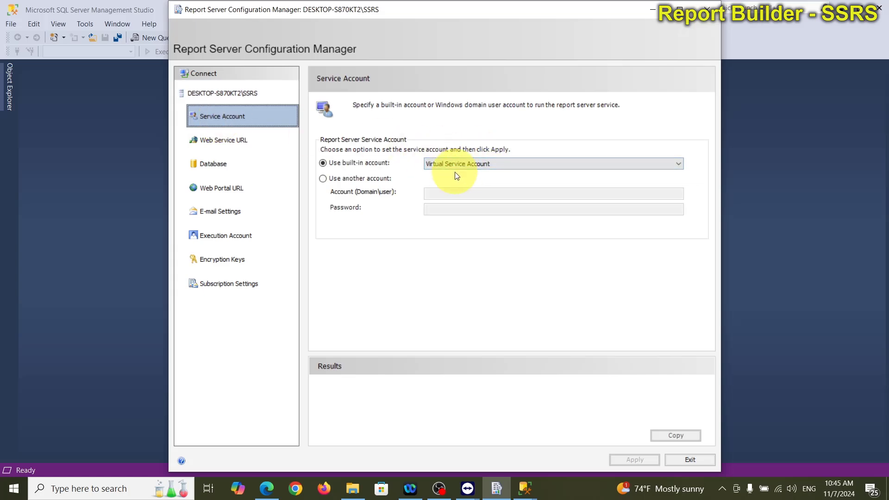
{"action": "left_click", "coordinate": [239, 147]}
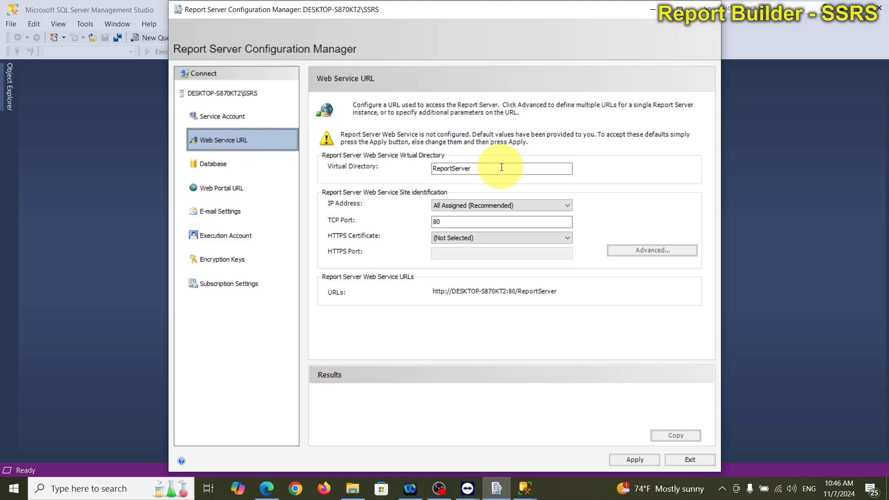
{"action": "left_click", "coordinate": [632, 458]}
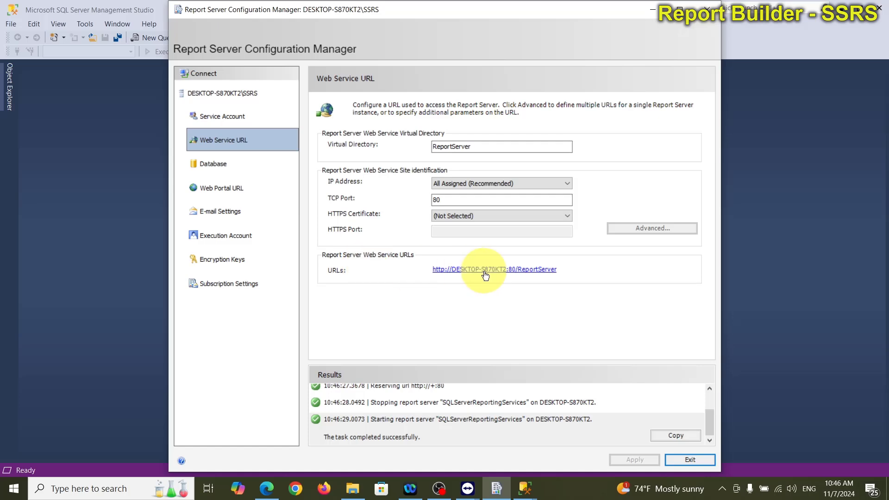
Open the ReportServer web service URL in the browser to check it, close its page, and return to Report Server Configuration Manager.
{"action": "left_click", "coordinate": [522, 273]}
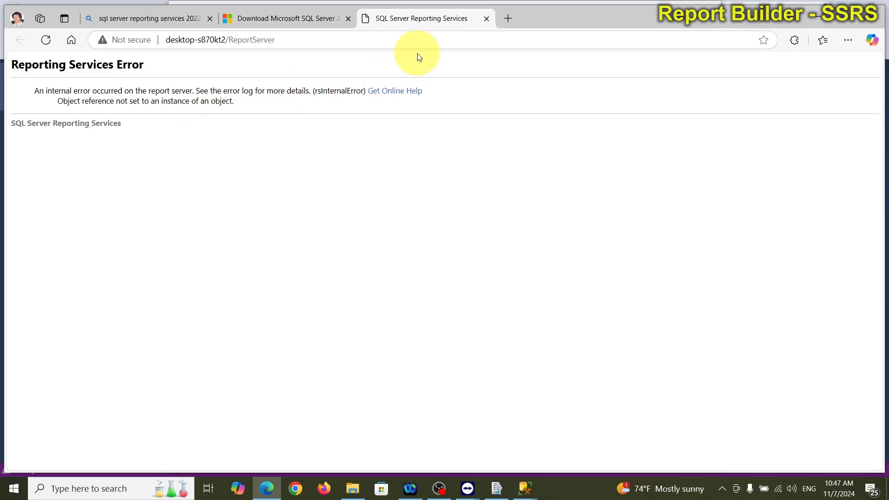
{"action": "left_click", "coordinate": [486, 18]}
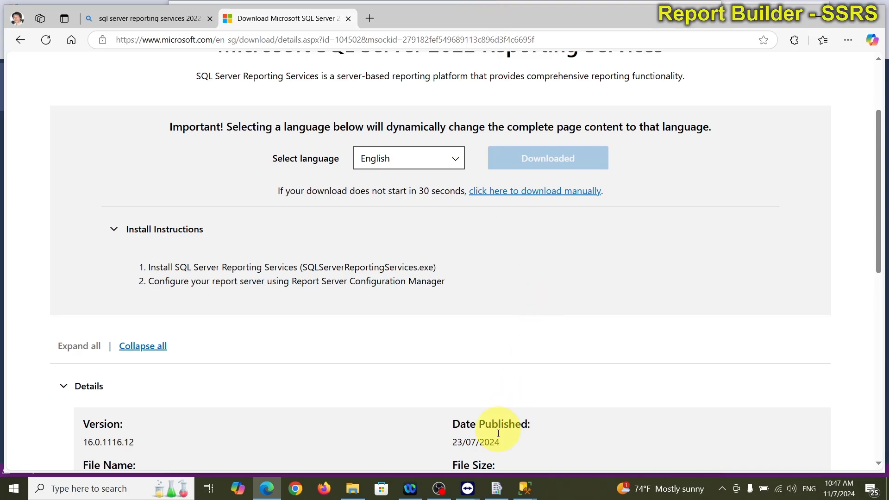
{"action": "mouse_move", "coordinate": [527, 496]}
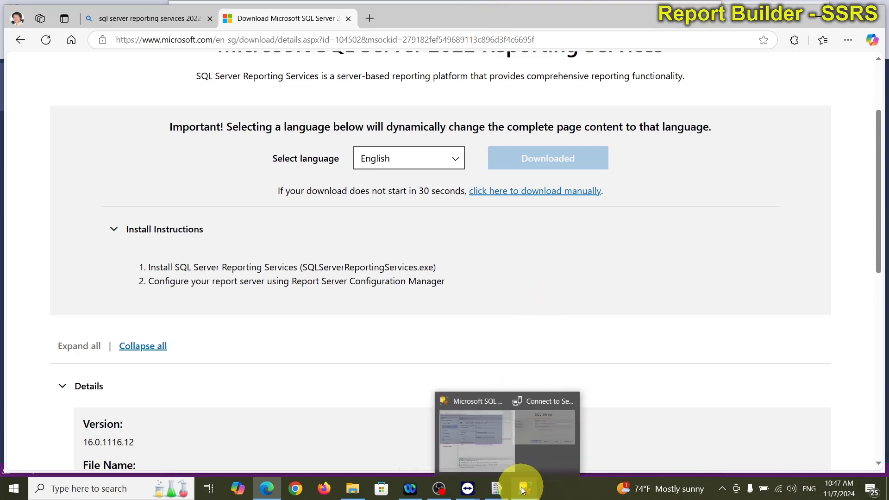
{"action": "left_click", "coordinate": [494, 490]}
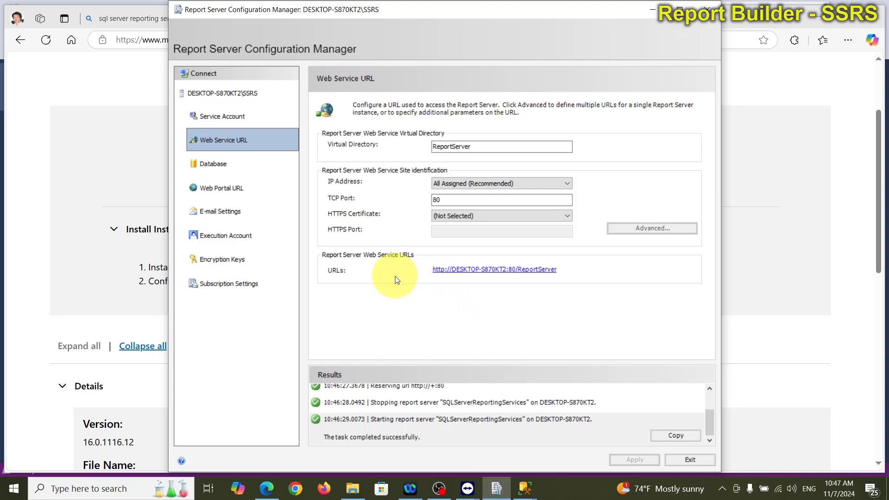
Review the report server status, the built-in service account options, and the advanced web service URL configuration without changing them.
{"action": "left_click", "coordinate": [238, 119]}
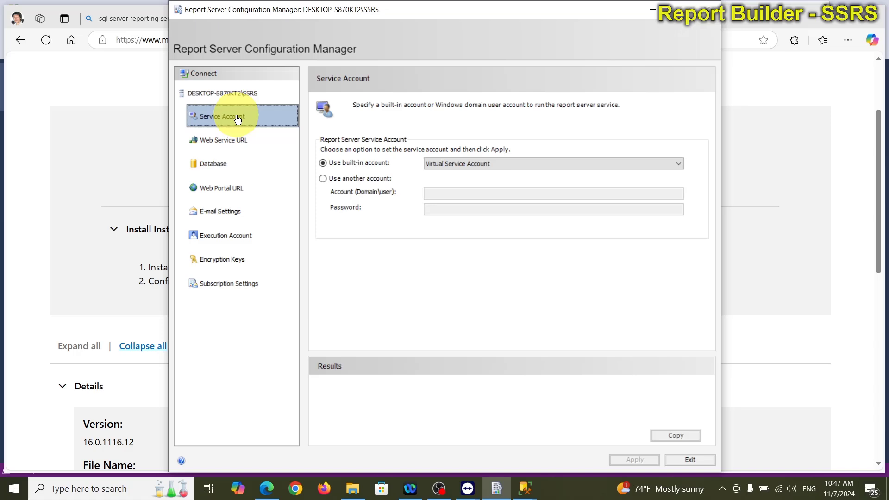
{"action": "left_click", "coordinate": [232, 95]}
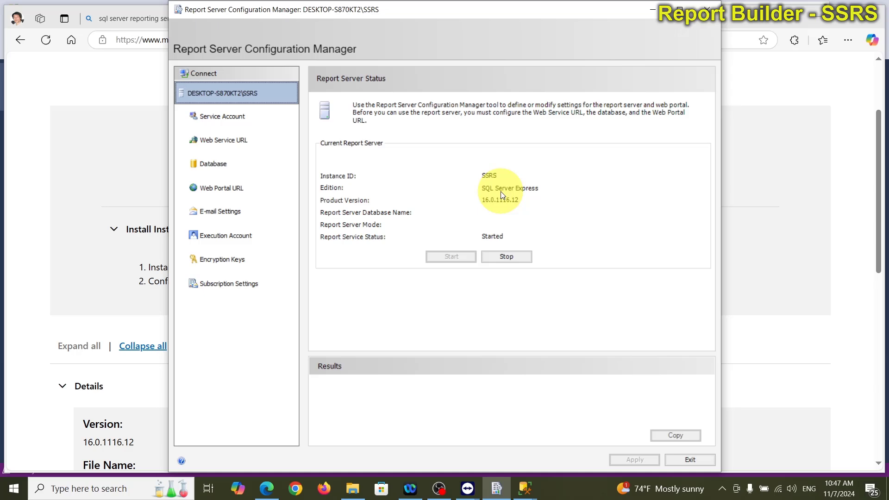
{"action": "left_click", "coordinate": [241, 124]}
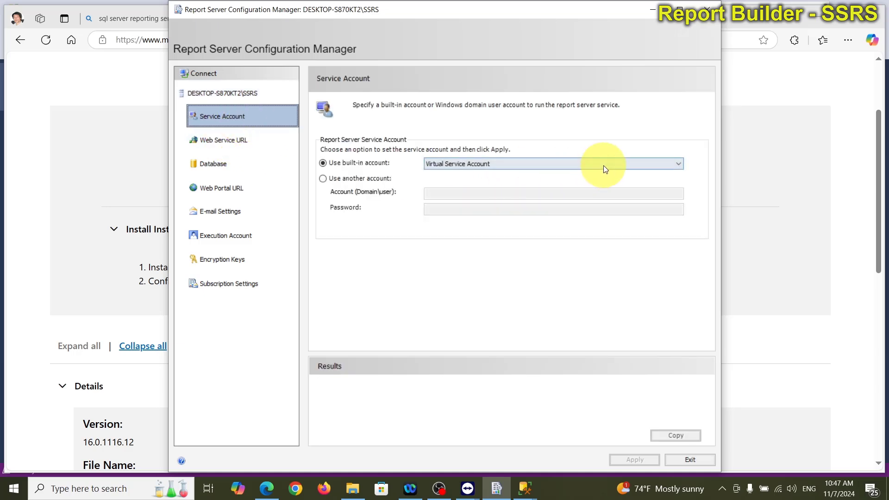
{"action": "left_click", "coordinate": [679, 164]}
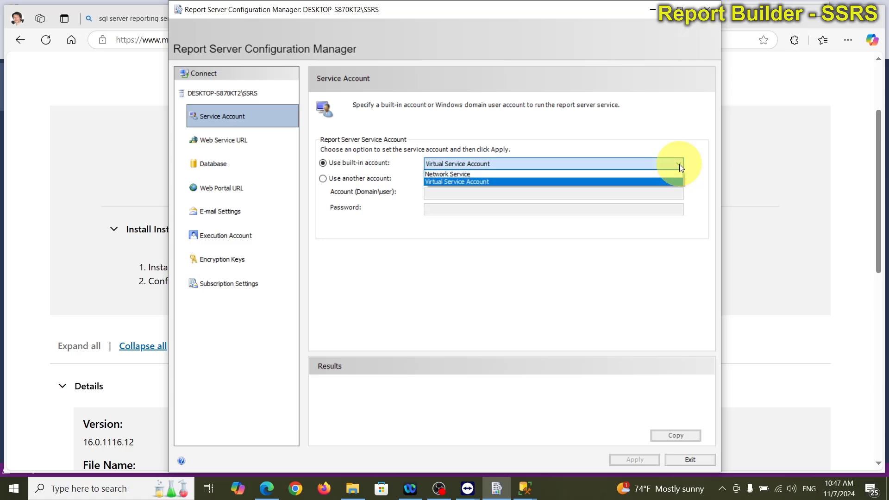
{"action": "left_click", "coordinate": [680, 164]}
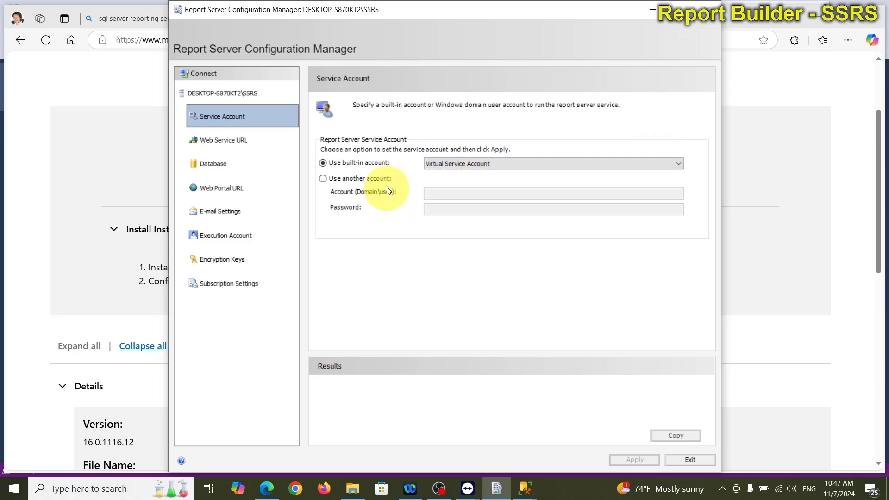
{"action": "left_click", "coordinate": [237, 142]}
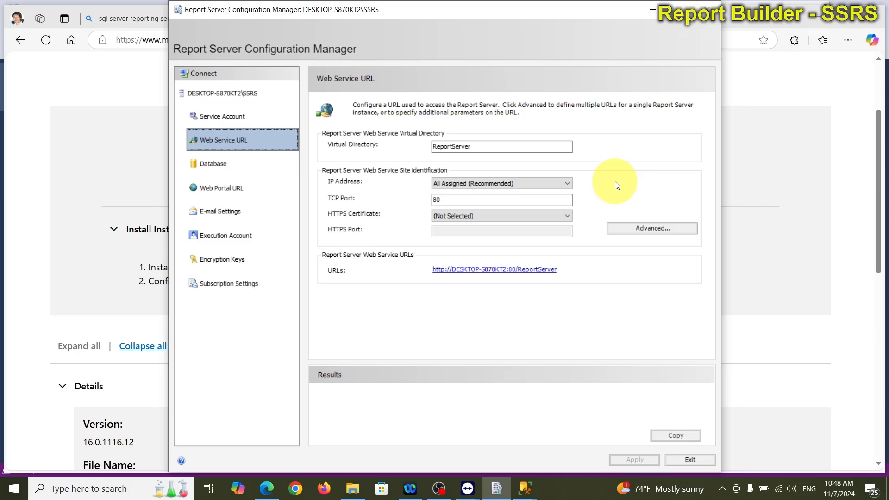
{"action": "left_click", "coordinate": [647, 230]}
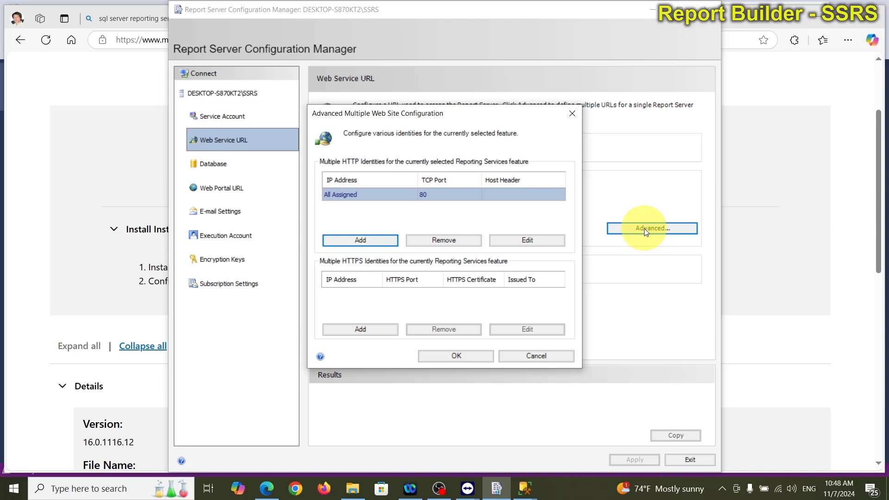
{"action": "left_click", "coordinate": [529, 357]}
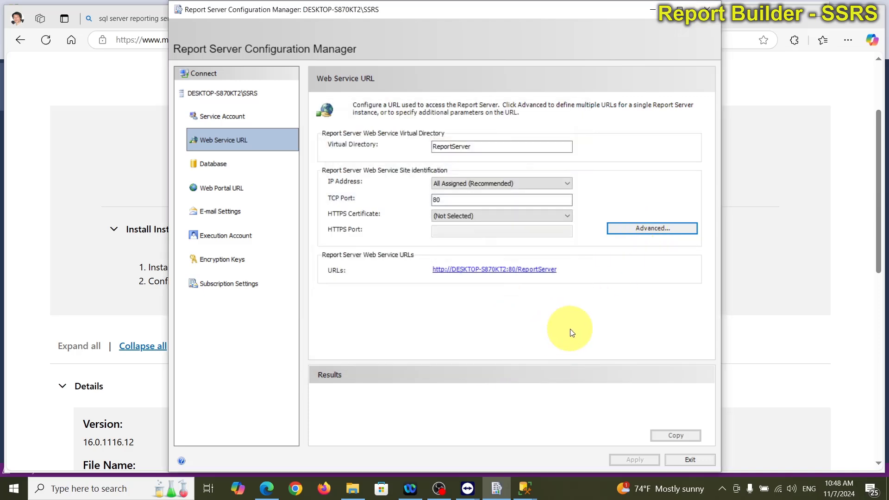
Start the report server database change with the option to choose an existing database, and test the connection to DESKTOP-S870KT2.
{"action": "left_click", "coordinate": [220, 170]}
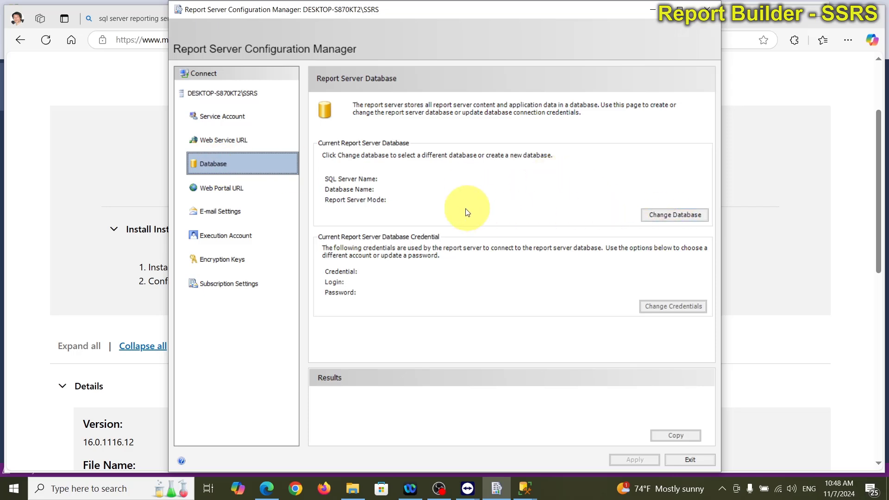
{"action": "left_click", "coordinate": [674, 216]}
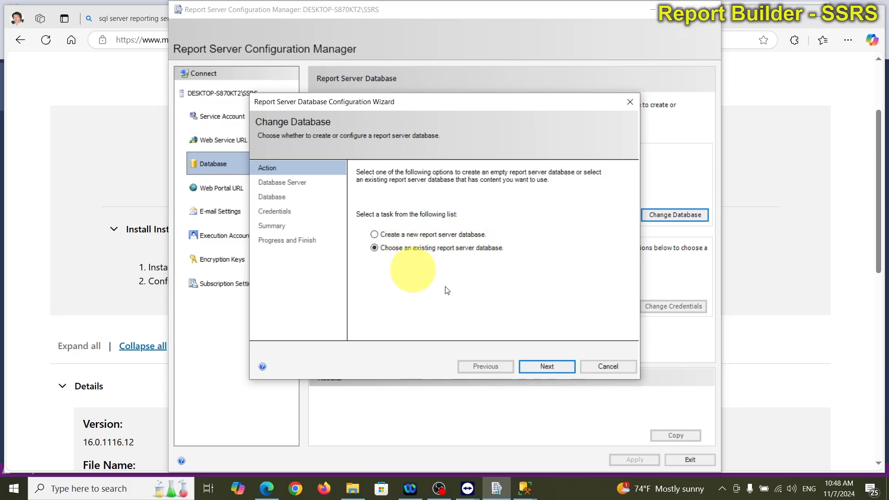
{"action": "left_click", "coordinate": [548, 366]}
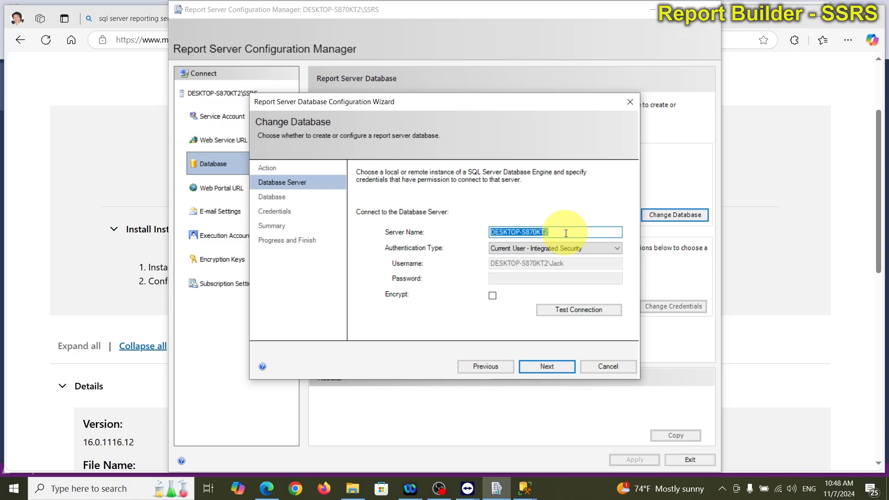
{"action": "left_click", "coordinate": [590, 308]}
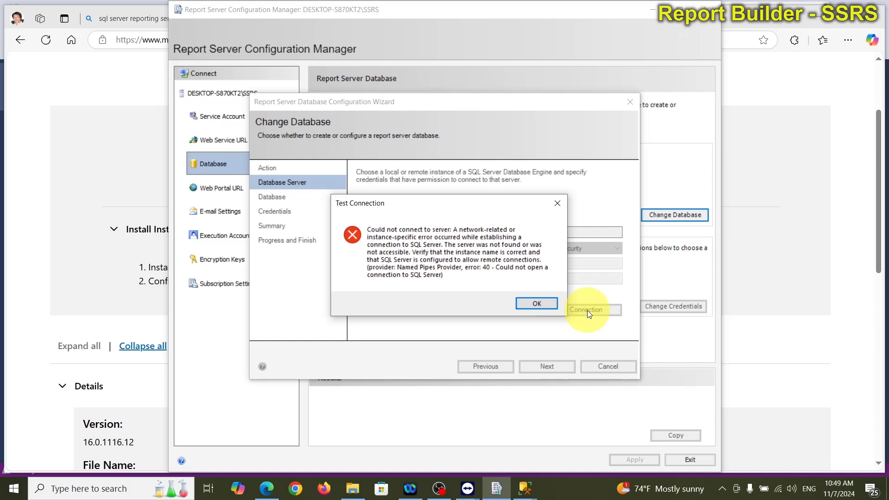
{"action": "left_click", "coordinate": [543, 305]}
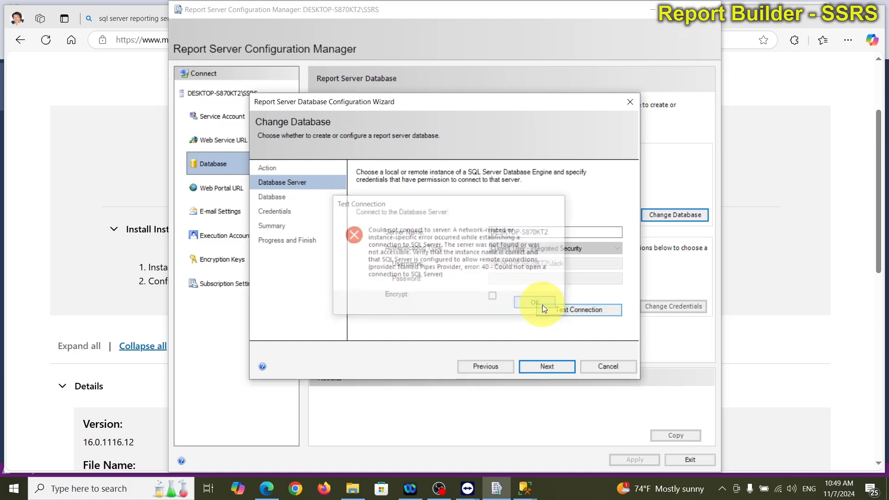
Switch to SQL Server Management Studio and copy the server name DESKTOP-S870KT2\SQLEXPRESS from its Connect to Server dialog.
{"action": "left_click", "coordinate": [559, 231]}
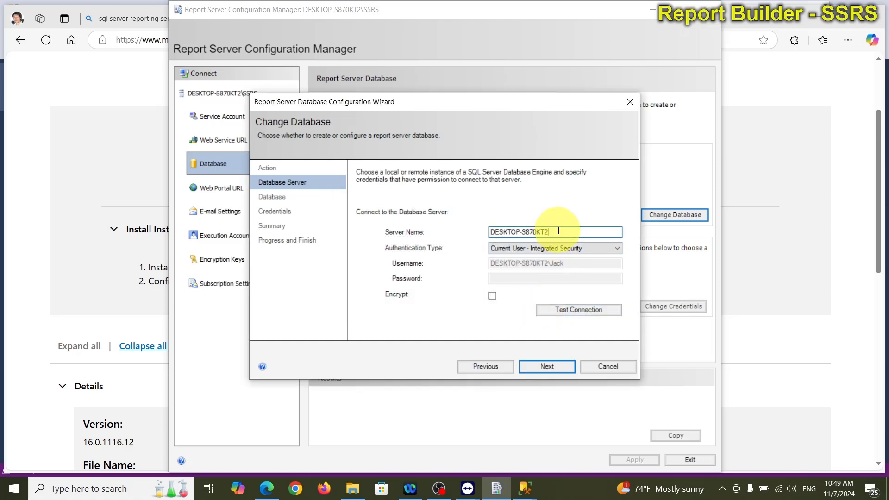
{"action": "left_click", "coordinate": [526, 488]}
{"action": "left_click", "coordinate": [584, 430]}
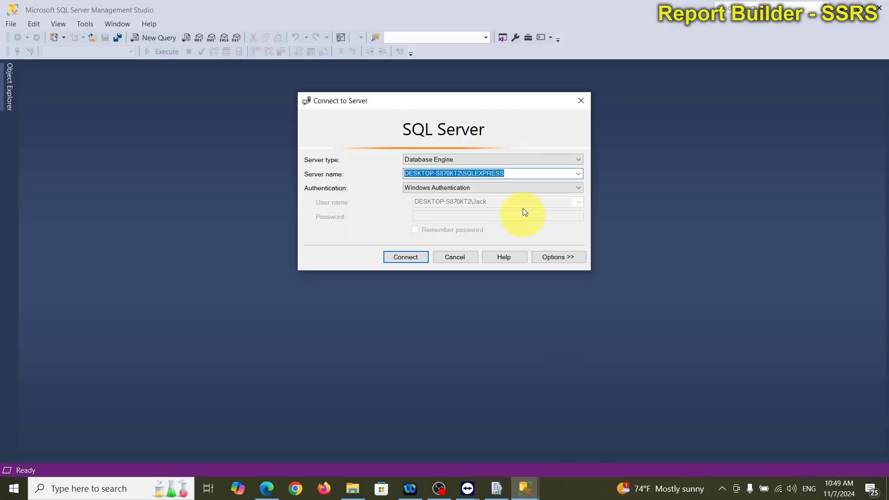
{"action": "right_click", "coordinate": [483, 174]}
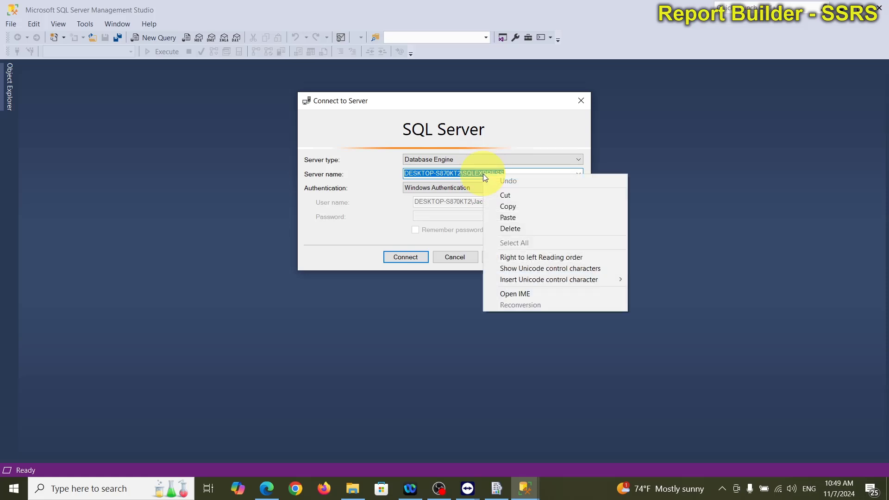
{"action": "left_click", "coordinate": [516, 207]}
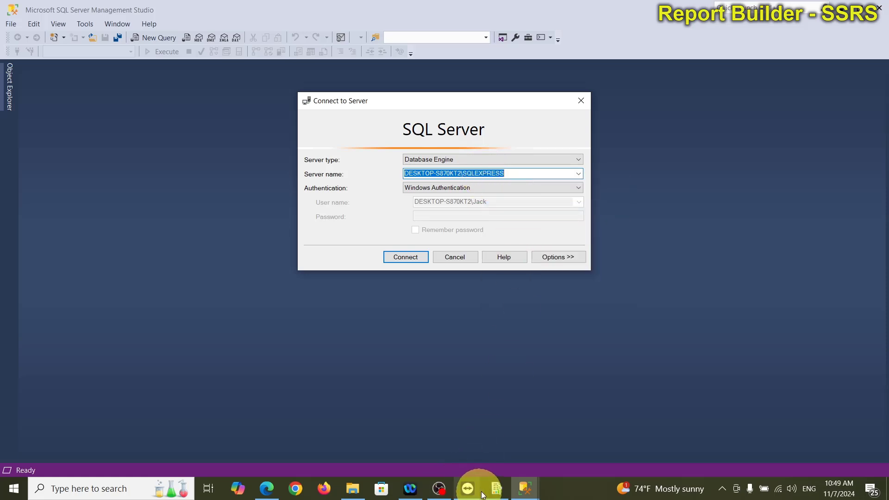
Return to Report Server Configuration Manager and replace the database server name with DESKTOP-S870KT2\SQLEXPRESS, copied again from SQL Server Management Studio's connection dialog.
{"action": "left_click", "coordinate": [496, 487]}
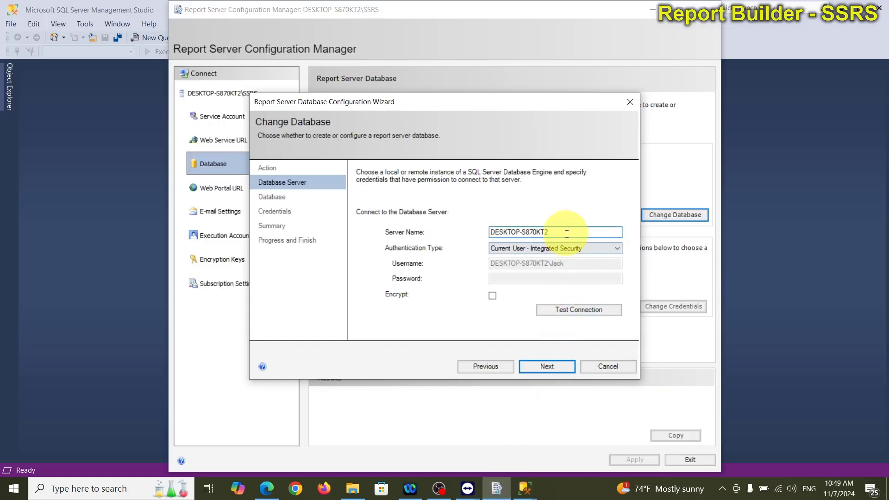
{"action": "left_click_drag", "start_coordinate": [574, 233], "coordinate": [363, 207]}
{"action": "key", "text": "BackSpace"}
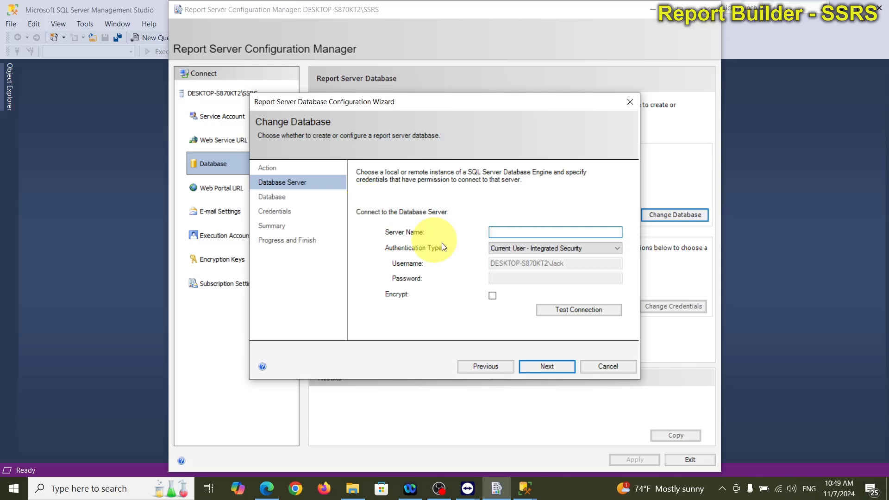
{"action": "mouse_move", "coordinate": [528, 487]}
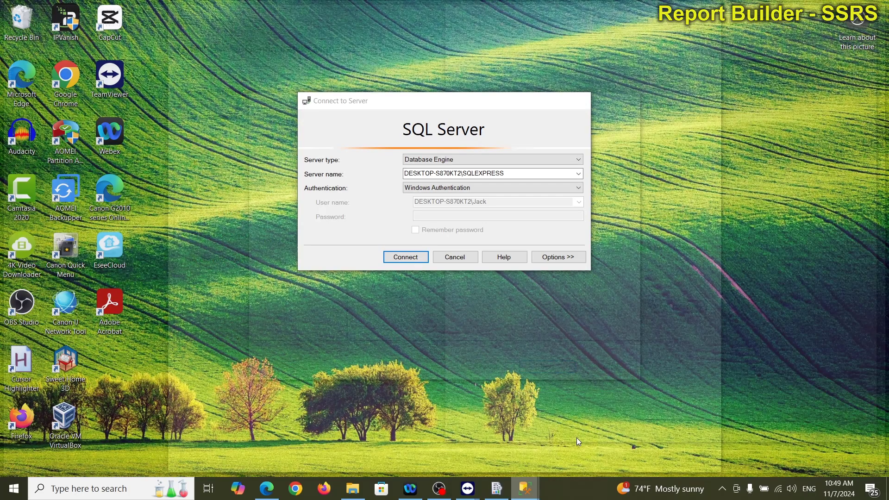
{"action": "left_click", "coordinate": [577, 438]}
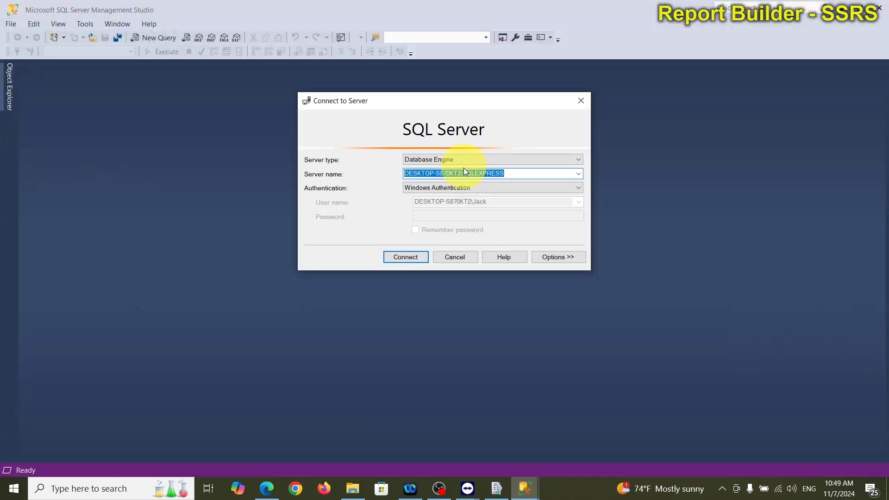
{"action": "right_click", "coordinate": [463, 172]}
{"action": "left_click", "coordinate": [491, 205]}
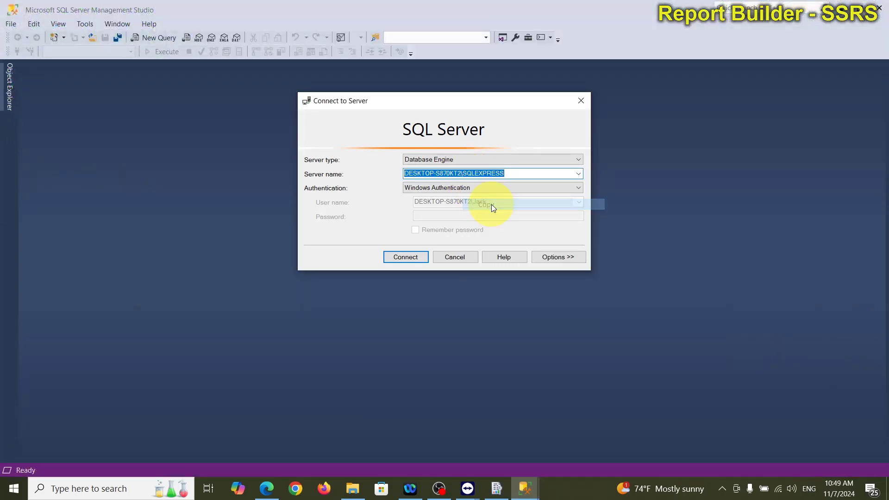
{"action": "left_click", "coordinate": [497, 488]}
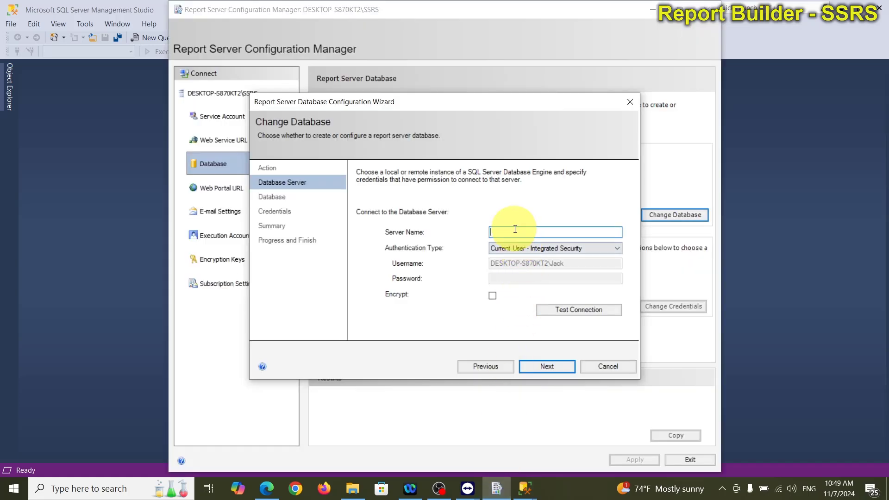
{"action": "key", "text": "ctrl+v"}
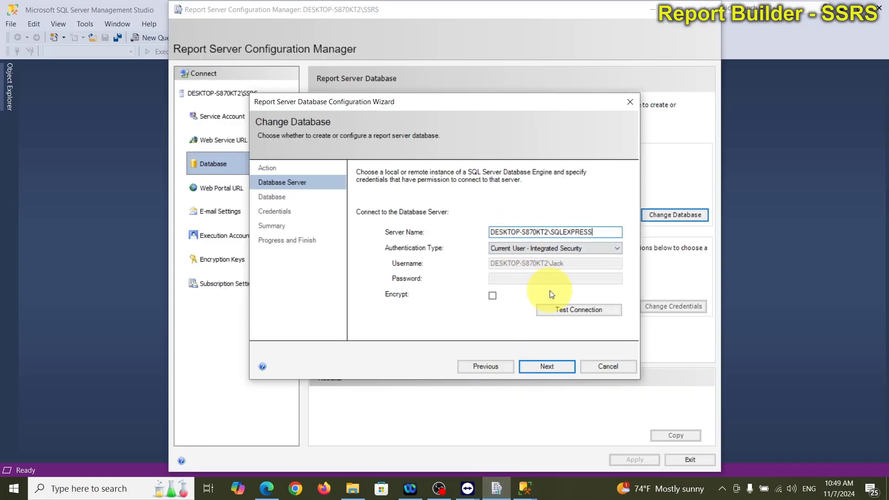
Test the connection to DESKTOP-S870KT2\SQLEXPRESS with integrated security and continue to the selection of the existing report server database.
{"action": "left_click", "coordinate": [562, 312]}
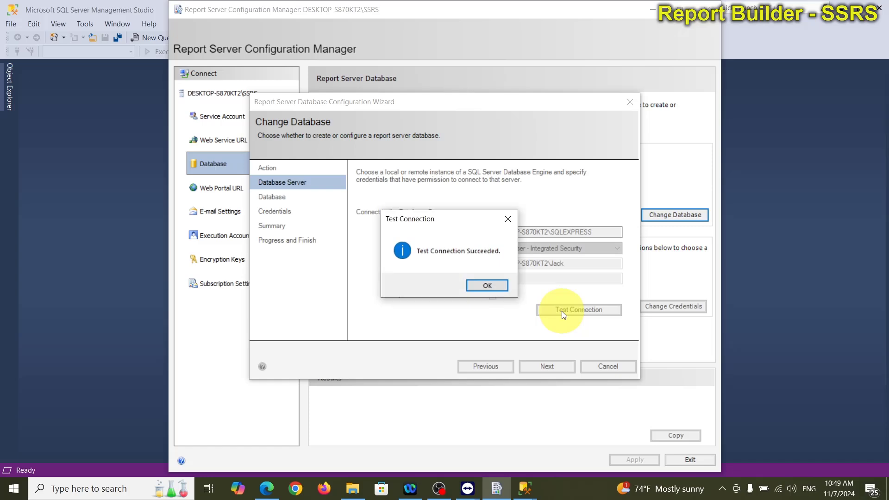
{"action": "left_click", "coordinate": [497, 288]}
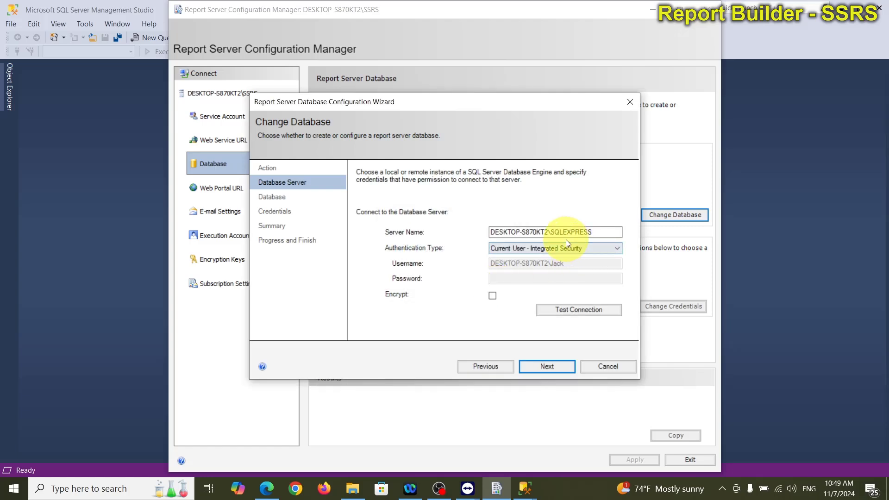
{"action": "left_click_drag", "start_coordinate": [551, 232], "coordinate": [488, 230]}
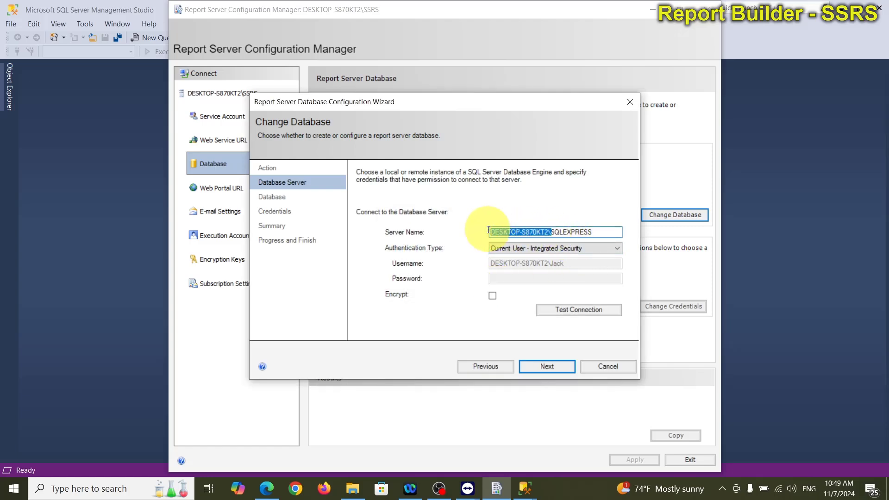
{"action": "double_click", "coordinate": [587, 232]}
{"action": "left_click", "coordinate": [587, 232]}
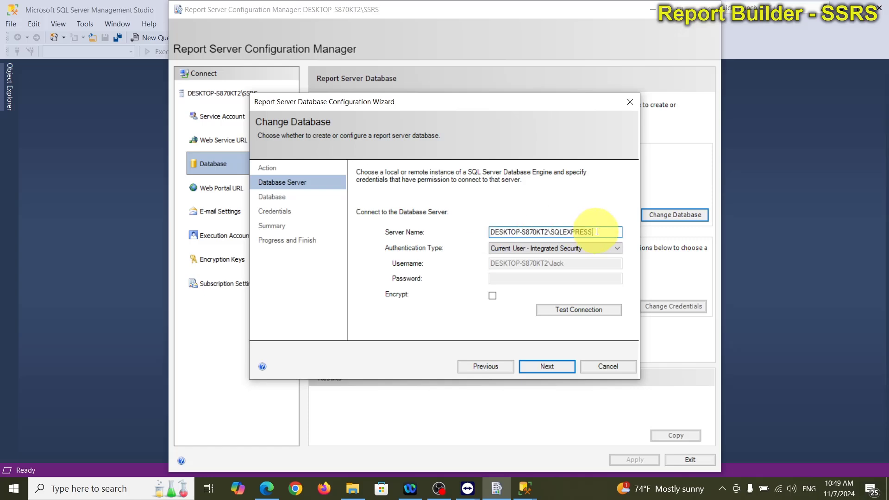
{"action": "left_click", "coordinate": [580, 313]}
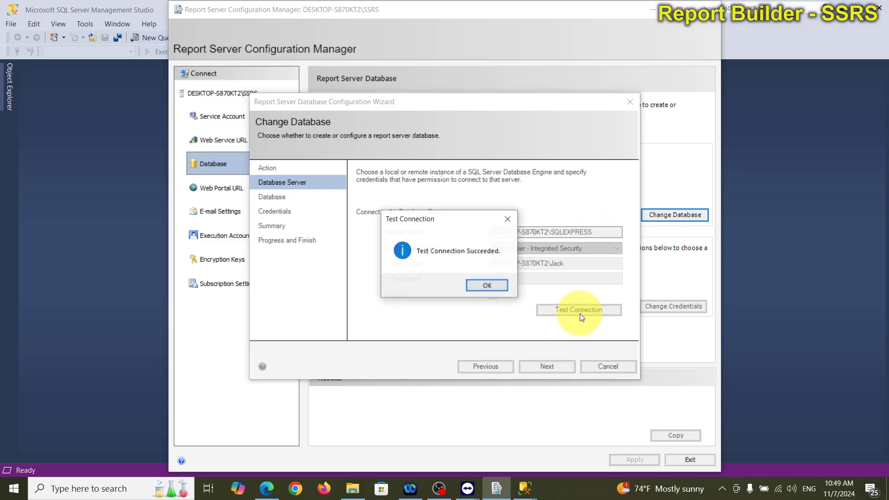
{"action": "left_click", "coordinate": [491, 285]}
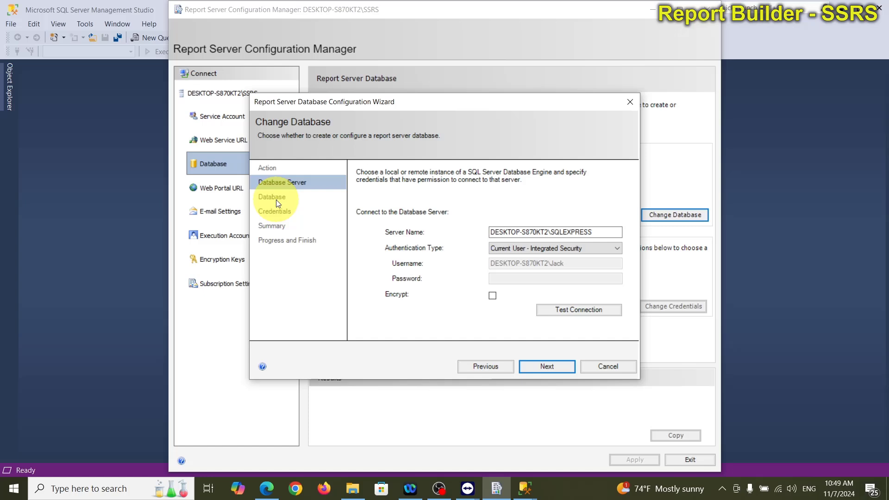
{"action": "left_click", "coordinate": [538, 368]}
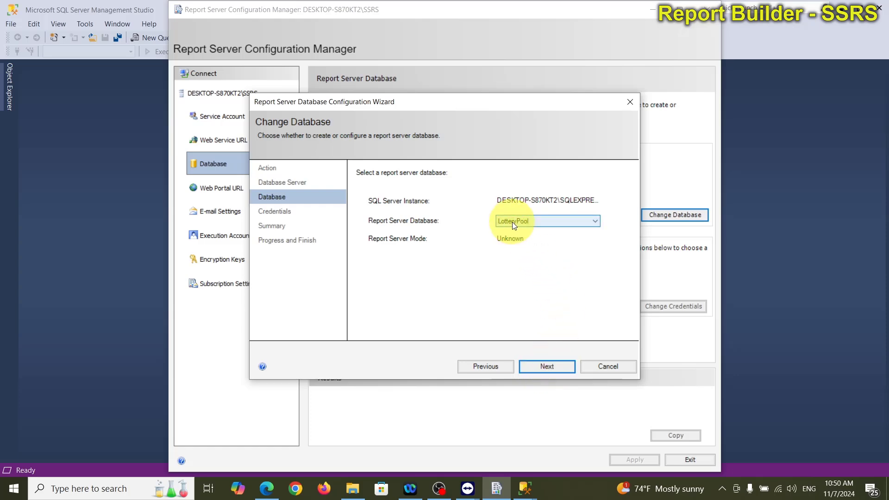
Switch to SQL Server Management Studio, connect to DESKTOP-S870KT2\SQLEXPRESS with Windows Authentication, and select the LotteryPool database among the server's databases.
{"action": "left_click", "coordinate": [525, 489]}
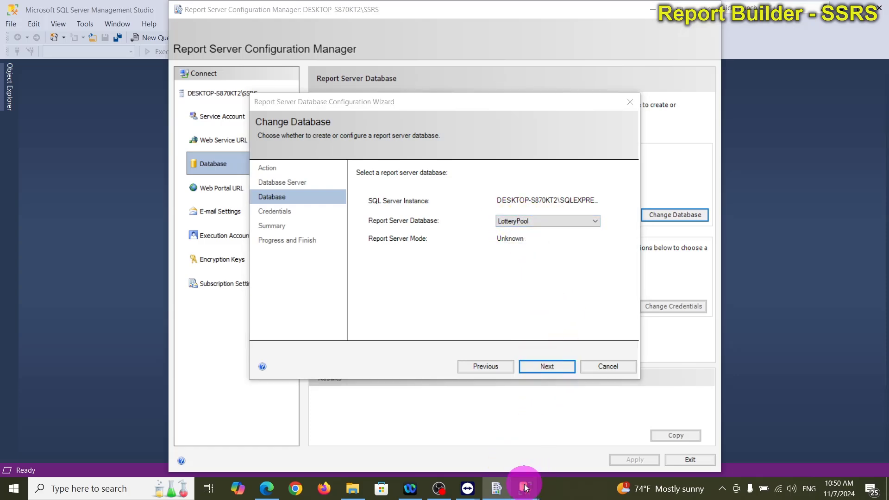
{"action": "left_click", "coordinate": [580, 426]}
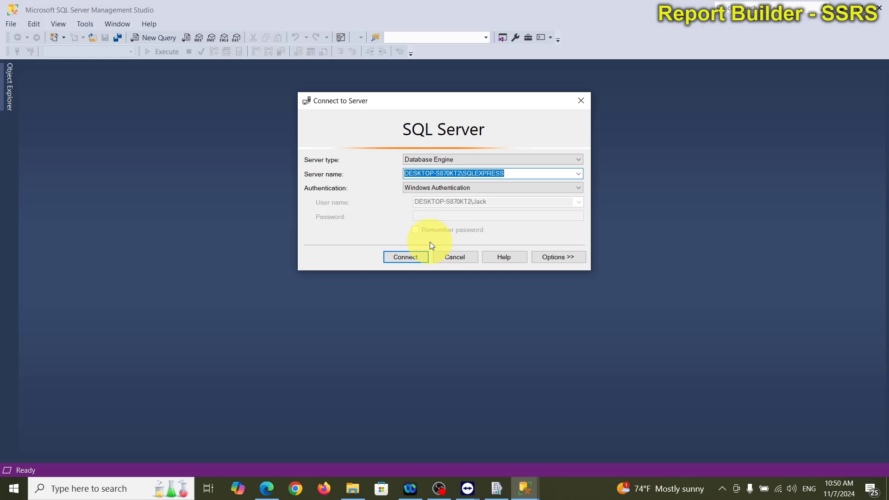
{"action": "left_click", "coordinate": [394, 260]}
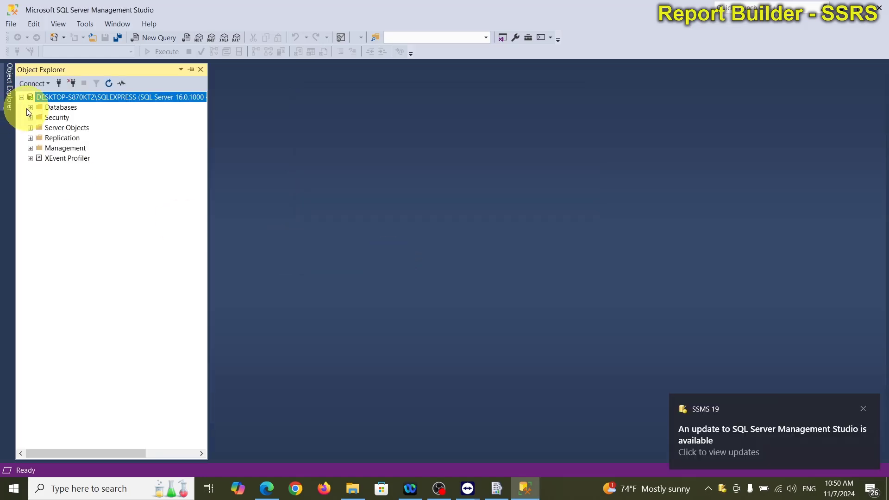
{"action": "left_click", "coordinate": [29, 107]}
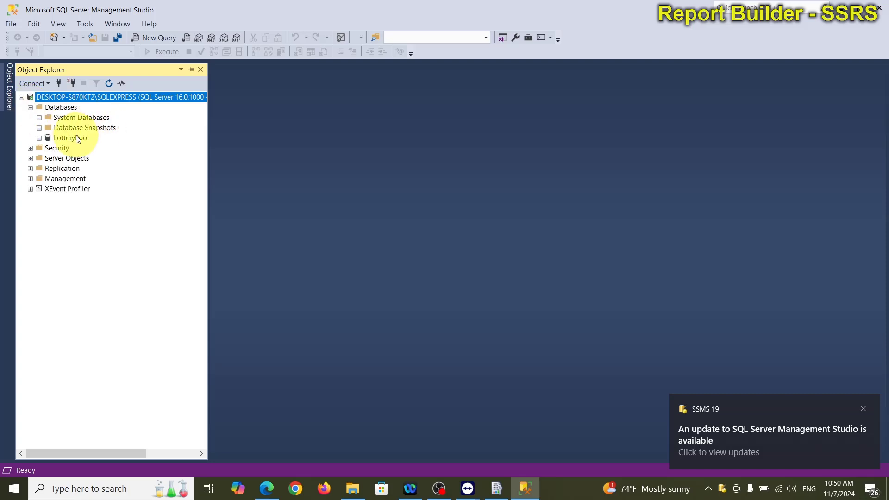
{"action": "left_click", "coordinate": [74, 137]}
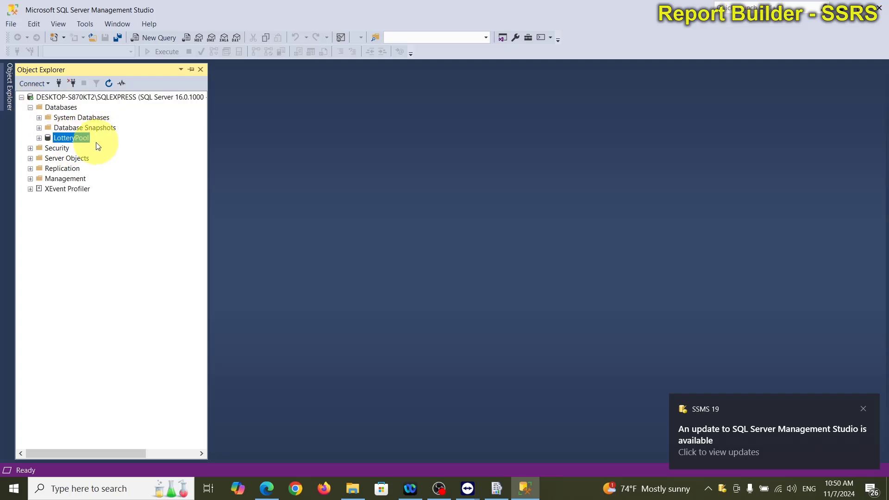
In Report Server Configuration Manager, try to use LotteryPool as the report server database, copy the server name, and cancel the database change.
{"action": "left_click", "coordinate": [500, 490]}
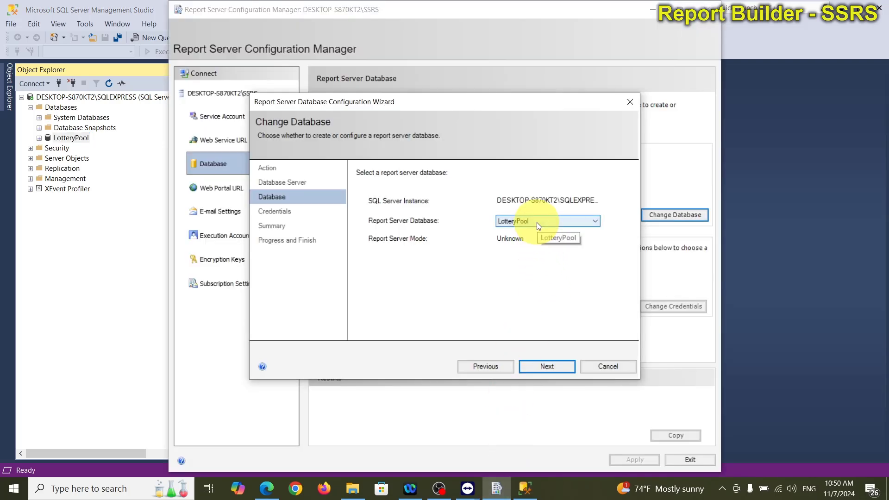
{"action": "left_click", "coordinate": [546, 366]}
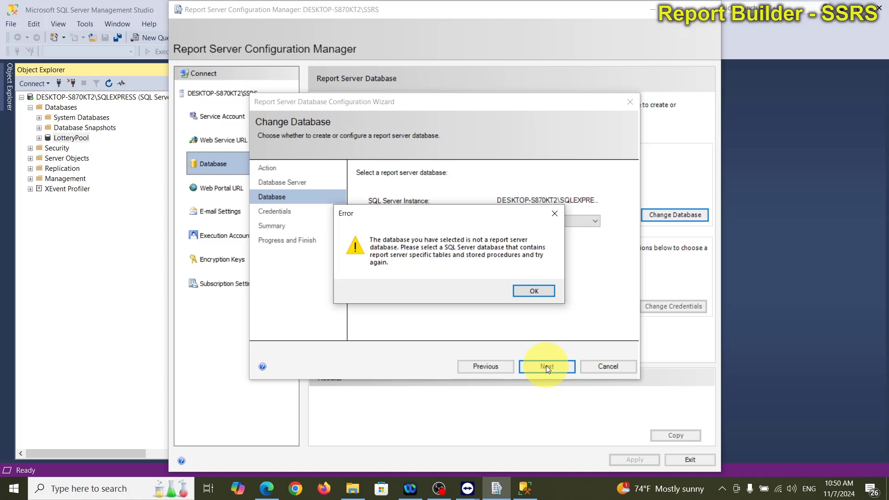
{"action": "left_click", "coordinate": [535, 291]}
{"action": "left_click", "coordinate": [498, 368]}
{"action": "key", "text": "ctrl+c"}
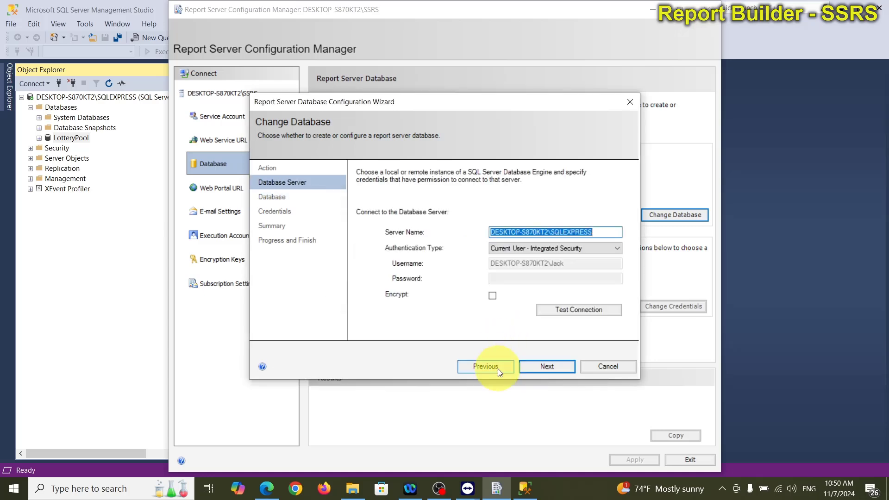
{"action": "left_click", "coordinate": [499, 369]}
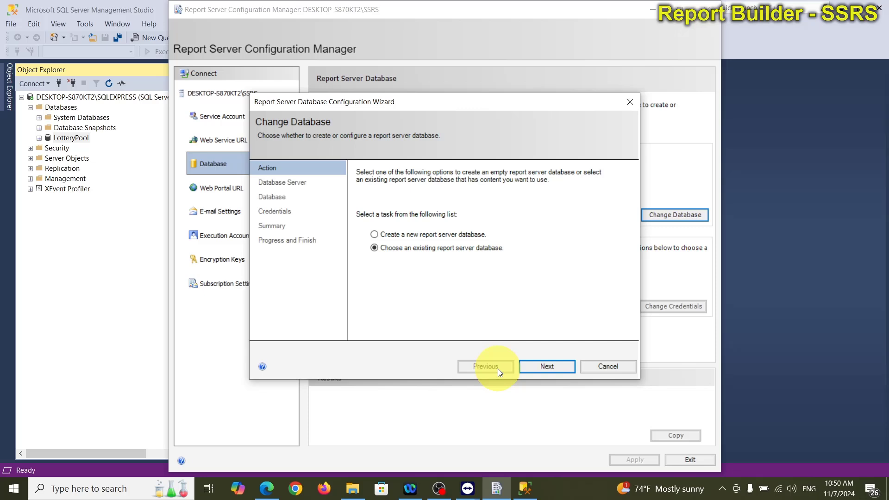
{"action": "left_click", "coordinate": [605, 367]}
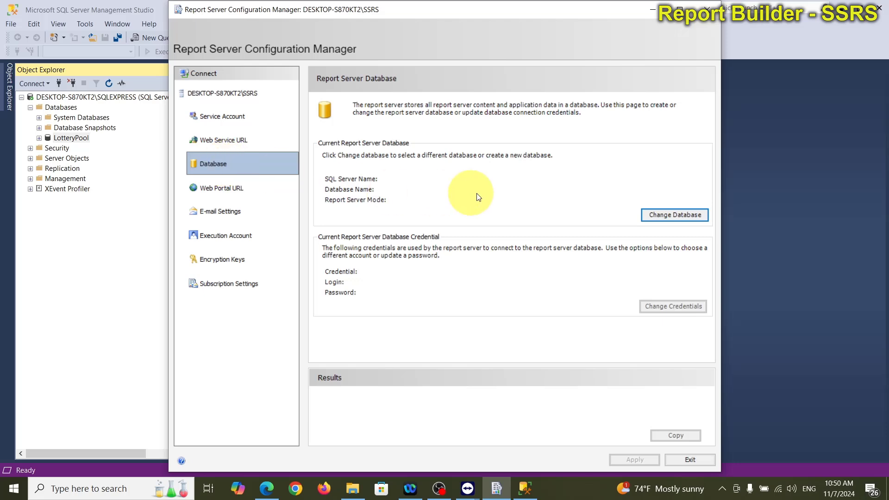
Start creating a new report server database on DESKTOP-S870KT2\SQLEXPRESS with integrated security, and test the connection before continuing.
{"action": "left_click", "coordinate": [657, 215]}
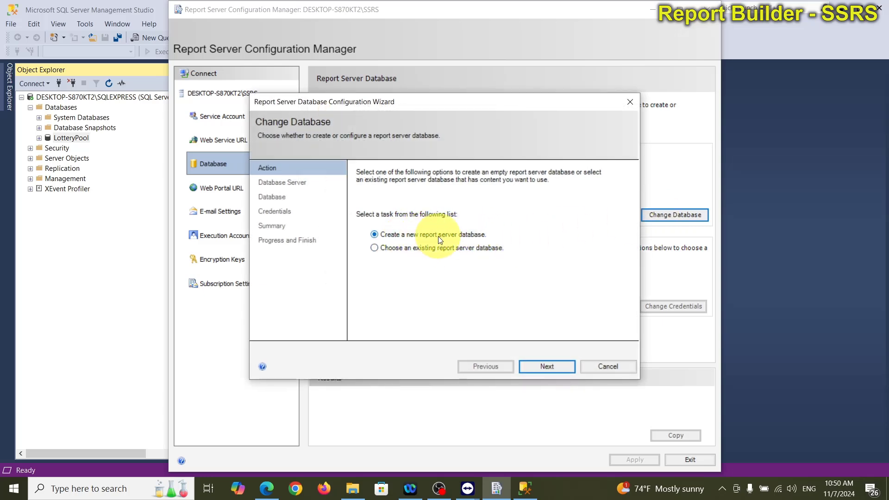
{"action": "left_click", "coordinate": [534, 366]}
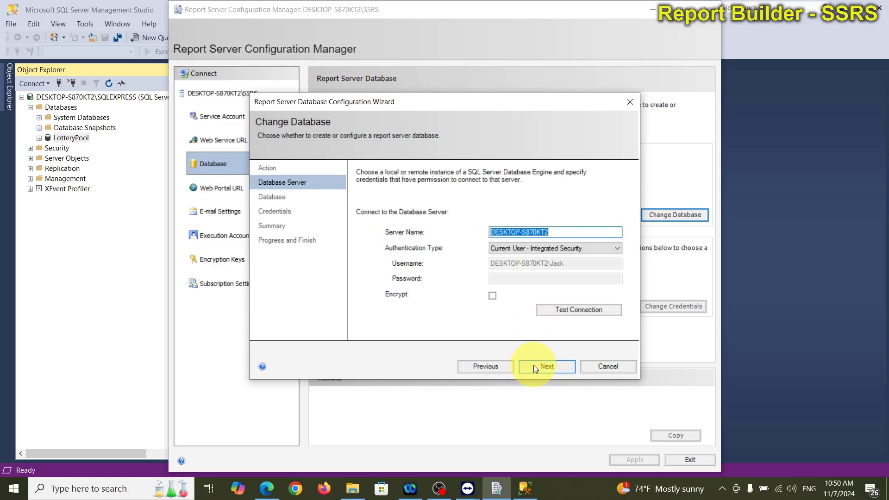
{"action": "key", "text": "ctrl+v"}
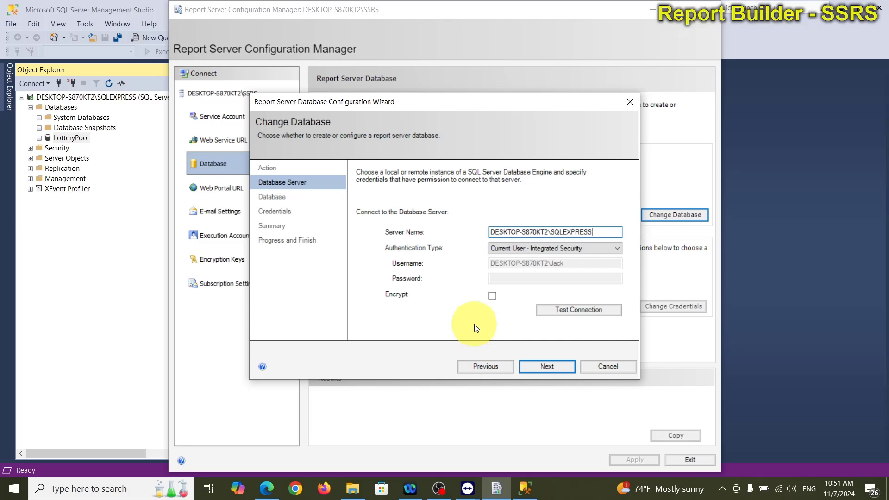
{"action": "left_click", "coordinate": [578, 310]}
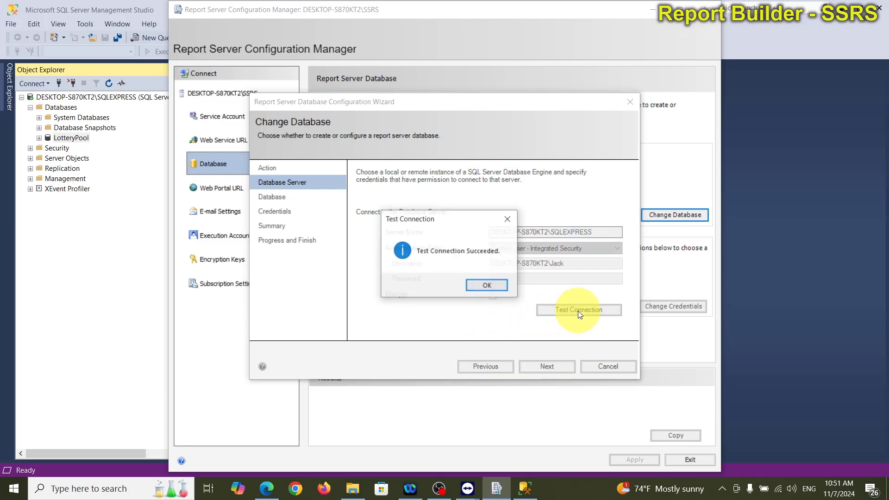
{"action": "left_click", "coordinate": [493, 288]}
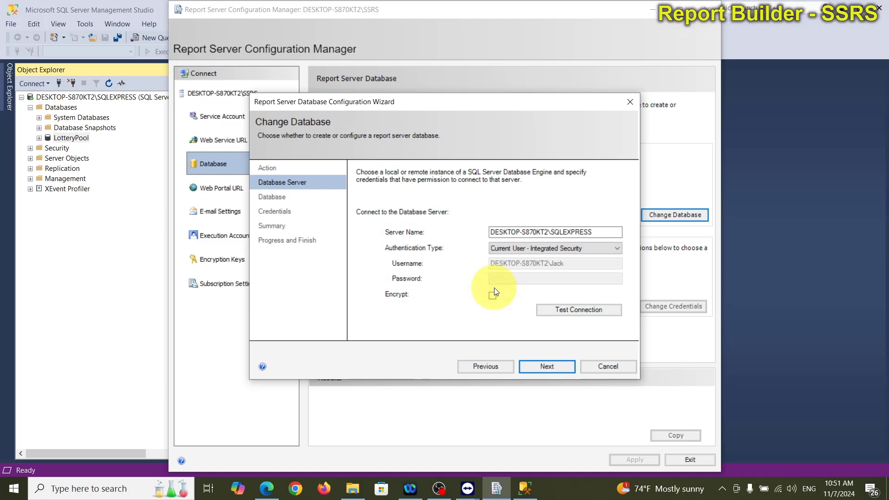
{"action": "left_click", "coordinate": [549, 367]}
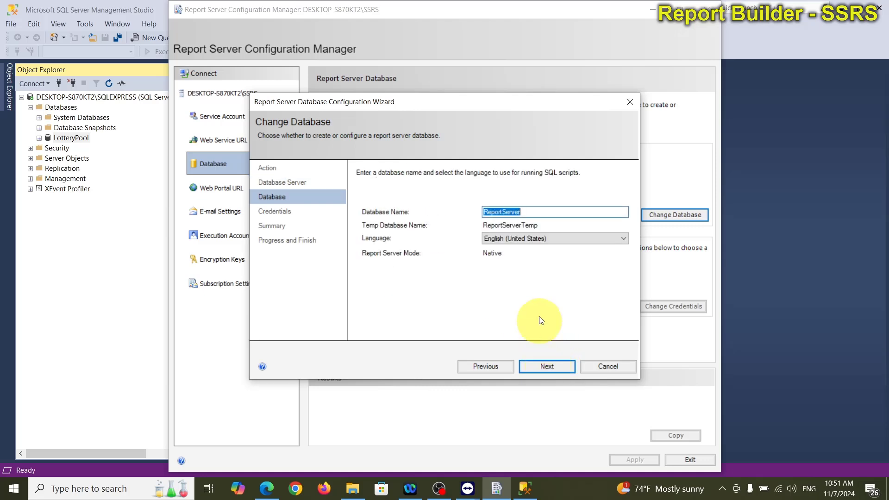
Name the report server database ReportServerDemo, keep English (United States) and Service Credentials, and continue to the summary.
{"action": "left_click", "coordinate": [544, 211]}
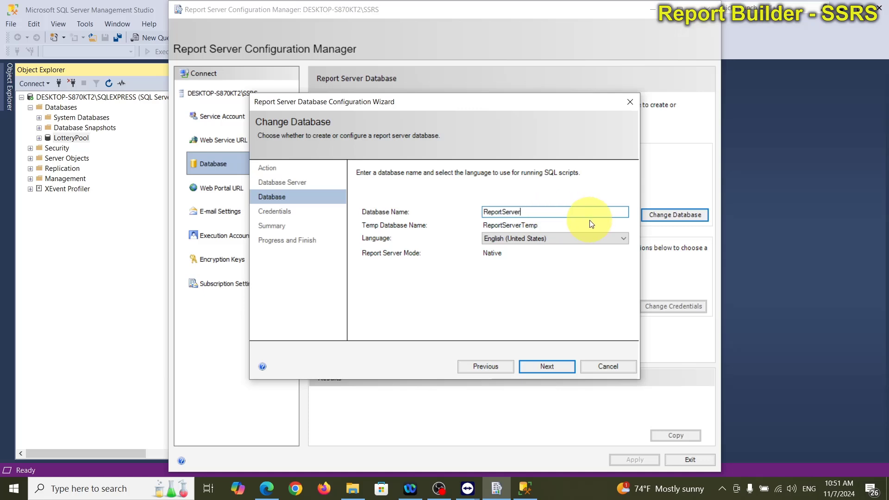
{"action": "type", "text": "Demo"}
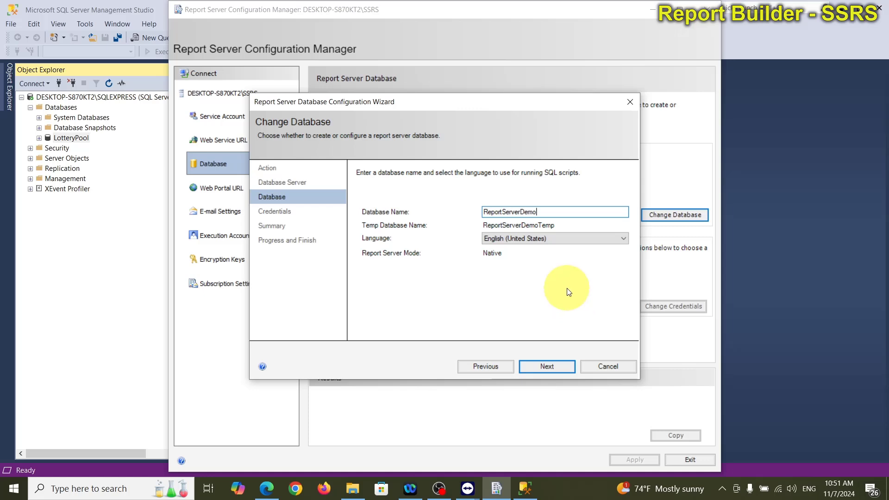
{"action": "left_click", "coordinate": [548, 366]}
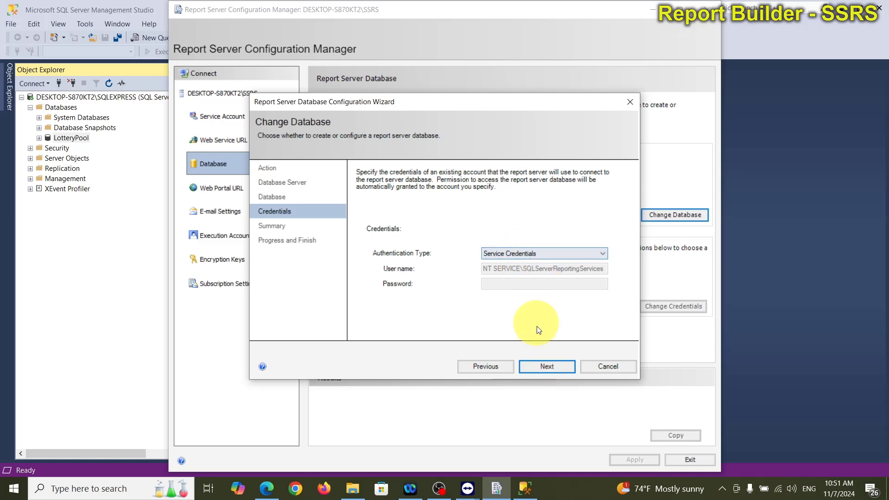
{"action": "left_click", "coordinate": [554, 368]}
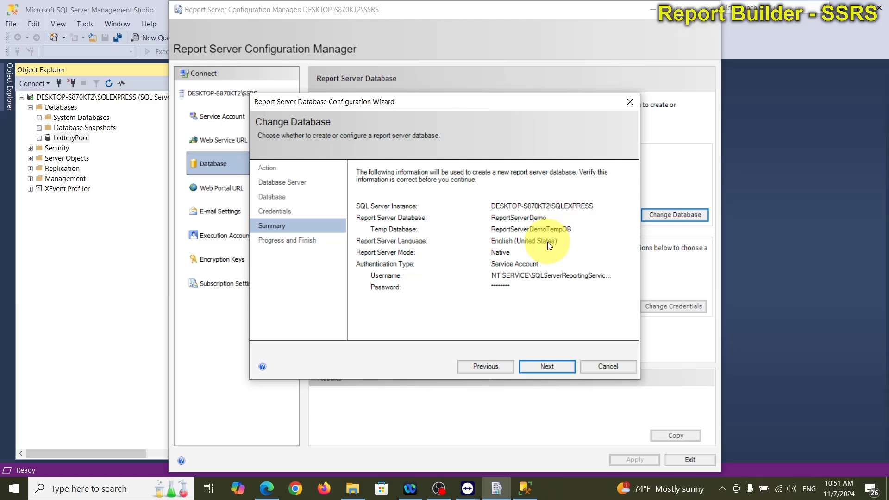
{"action": "left_click", "coordinate": [524, 491]}
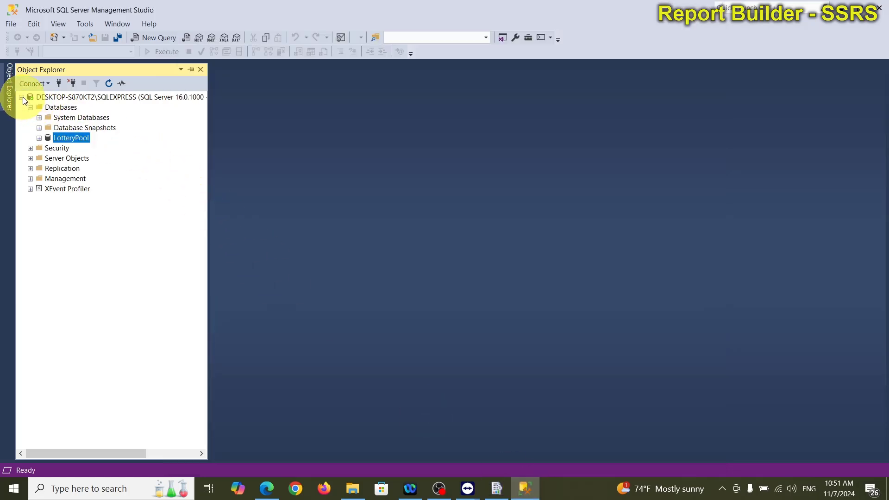
{"action": "left_click", "coordinate": [40, 84]}
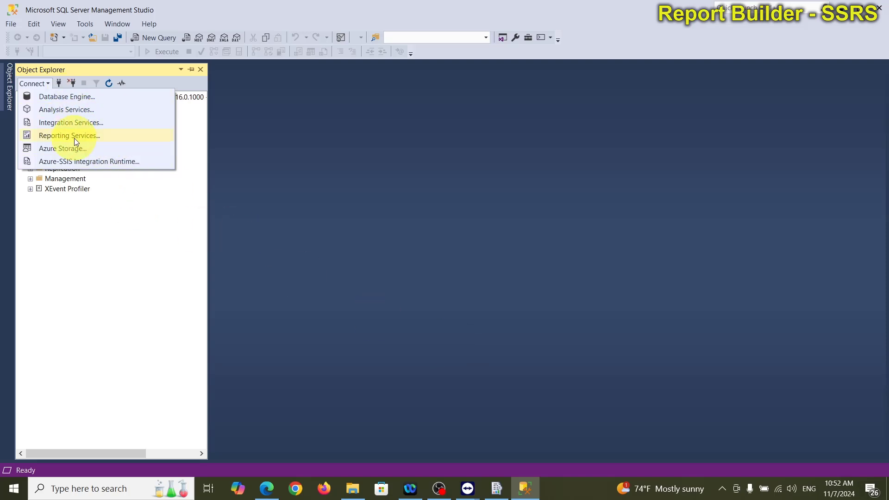
{"action": "left_click", "coordinate": [497, 488]}
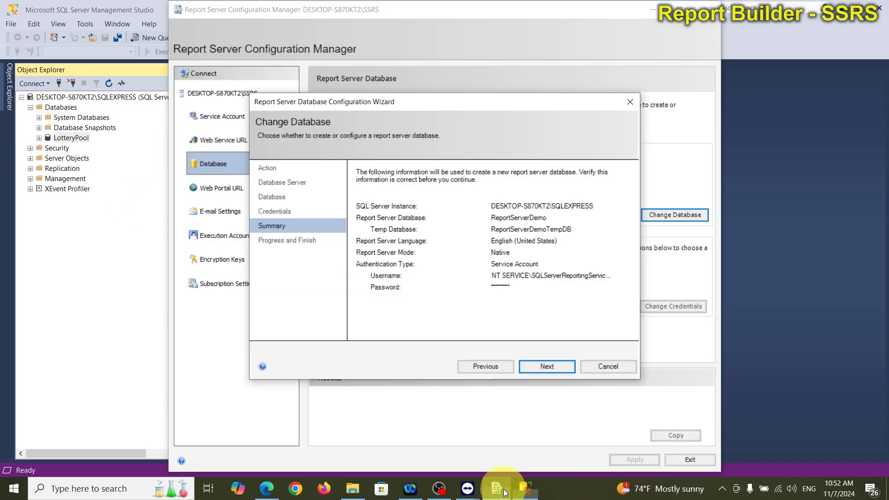
Create the ReportServerDemo database from the reviewed summary and finish the database configuration wizard.
{"action": "left_click", "coordinate": [543, 368]}
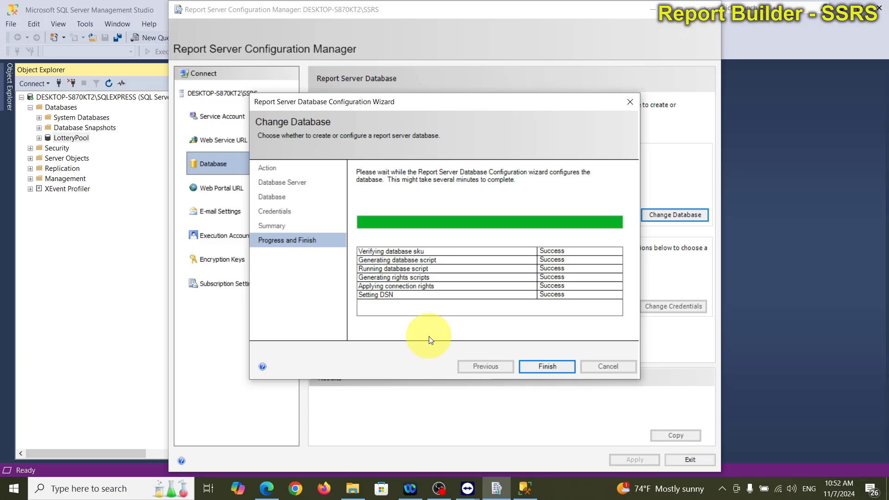
{"action": "left_click", "coordinate": [548, 366]}
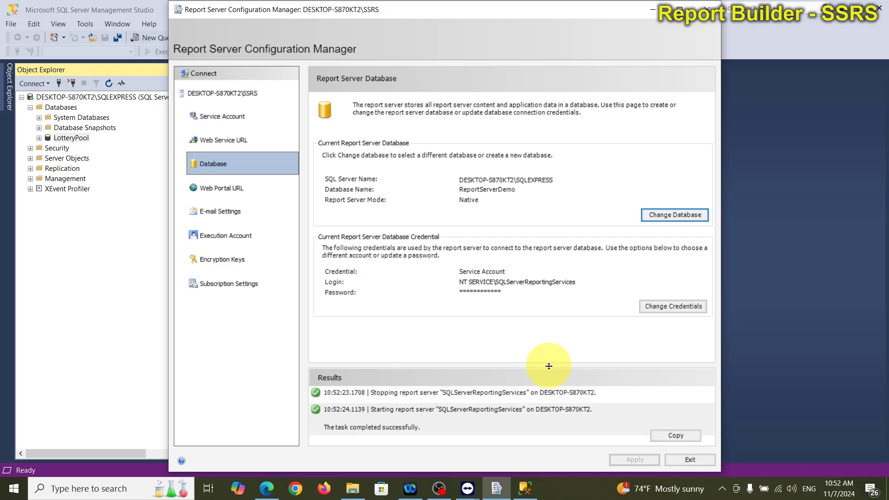
Apply the web portal URL with the virtual directory Reports, and open the portal in the browser.
{"action": "left_click", "coordinate": [231, 189]}
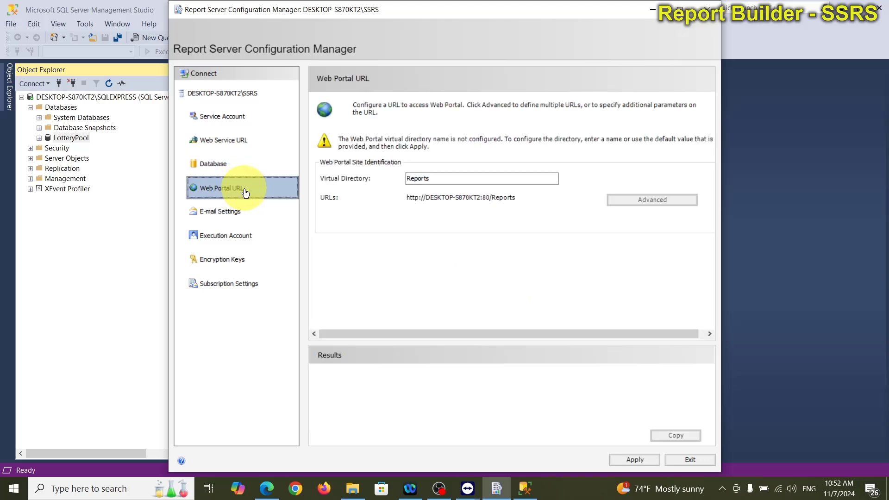
{"action": "left_click", "coordinate": [444, 179]}
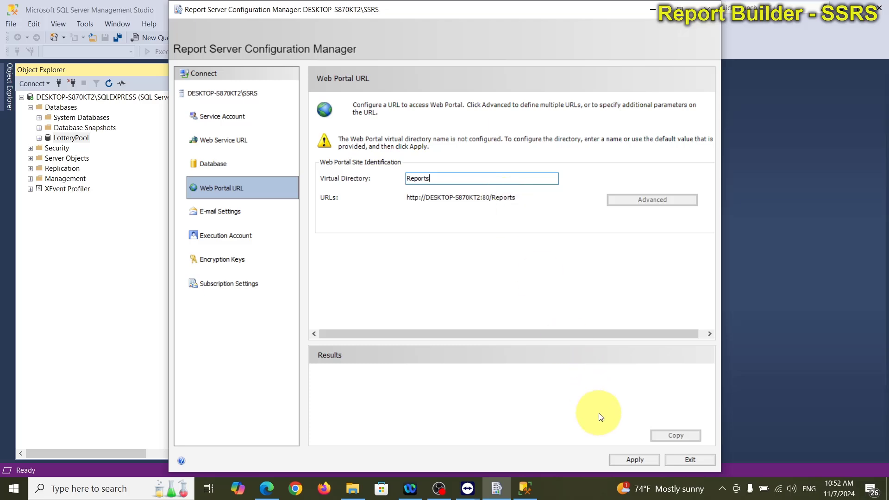
{"action": "left_click", "coordinate": [638, 460]}
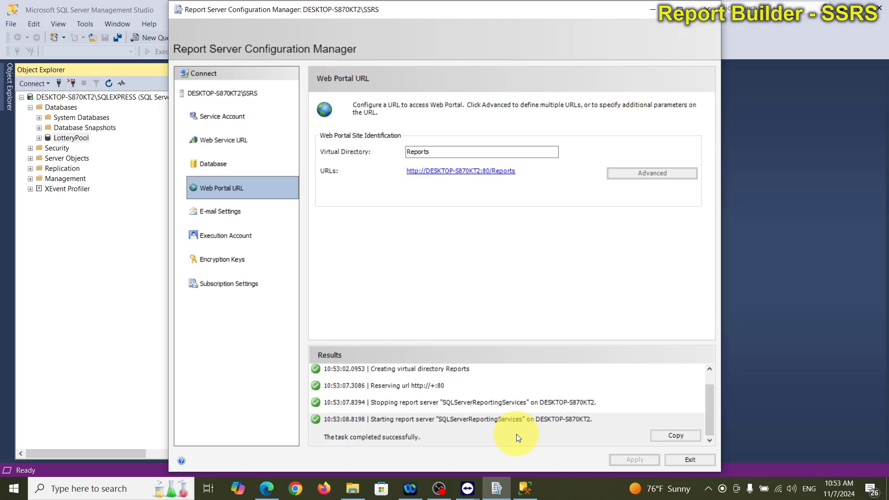
{"action": "left_click", "coordinate": [442, 174]}
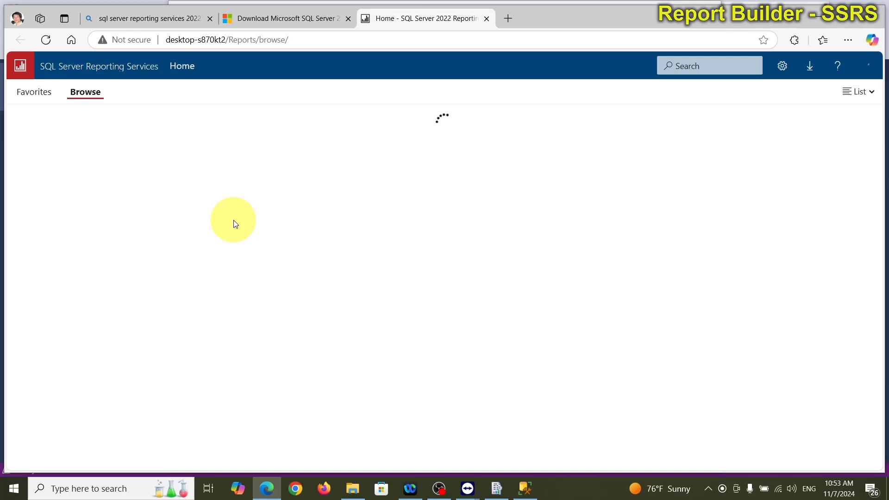
Switch to SQL Server Management Studio and connect to the local Reporting Services server DESKTOP-S870KT2\SSRS with Windows Authentication.
{"action": "left_click", "coordinate": [497, 489]}
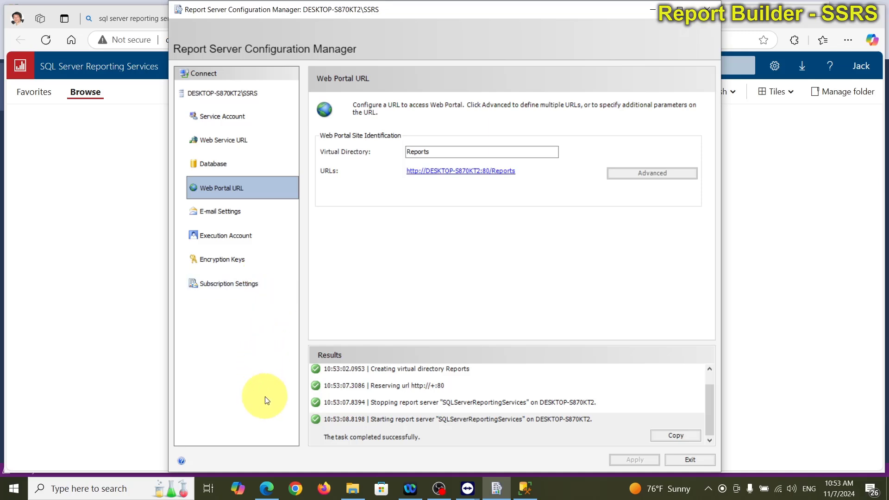
{"action": "left_click", "coordinate": [523, 489]}
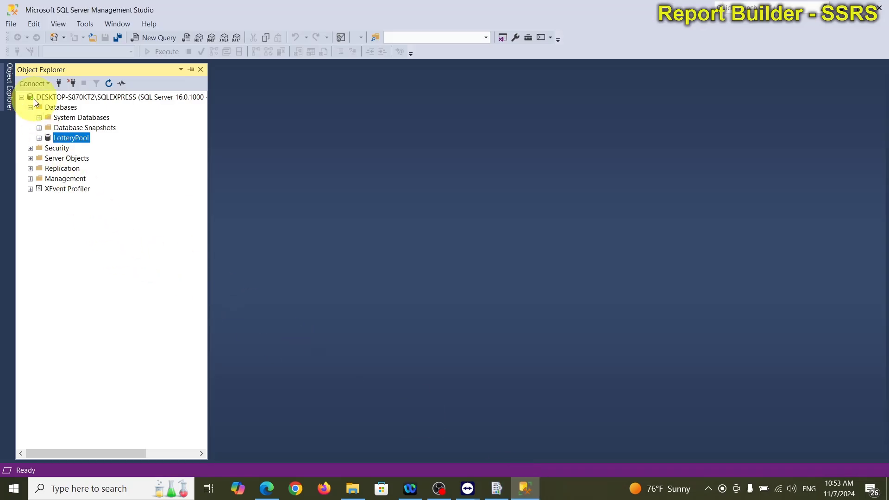
{"action": "left_click", "coordinate": [33, 84]}
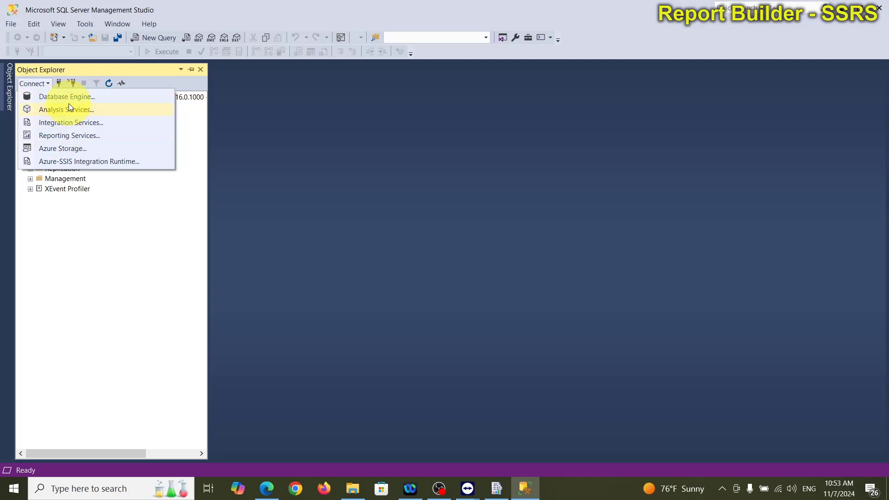
{"action": "left_click", "coordinate": [54, 139]}
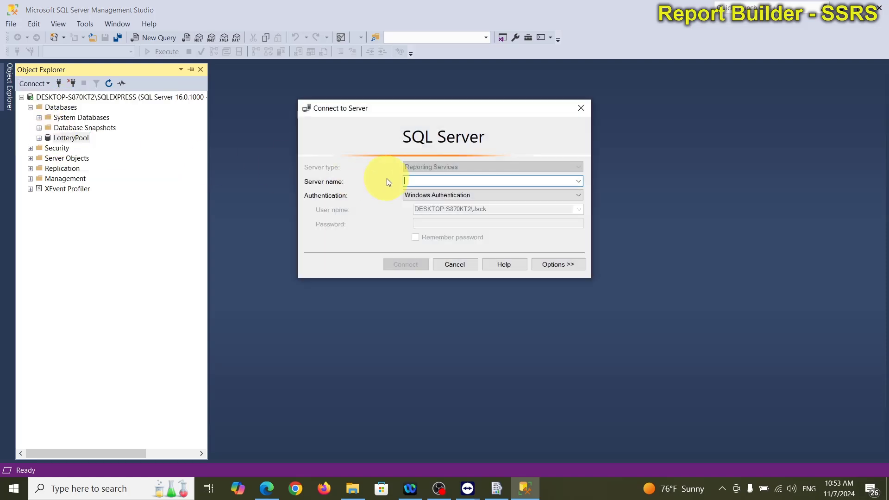
{"action": "left_click", "coordinate": [579, 182]}
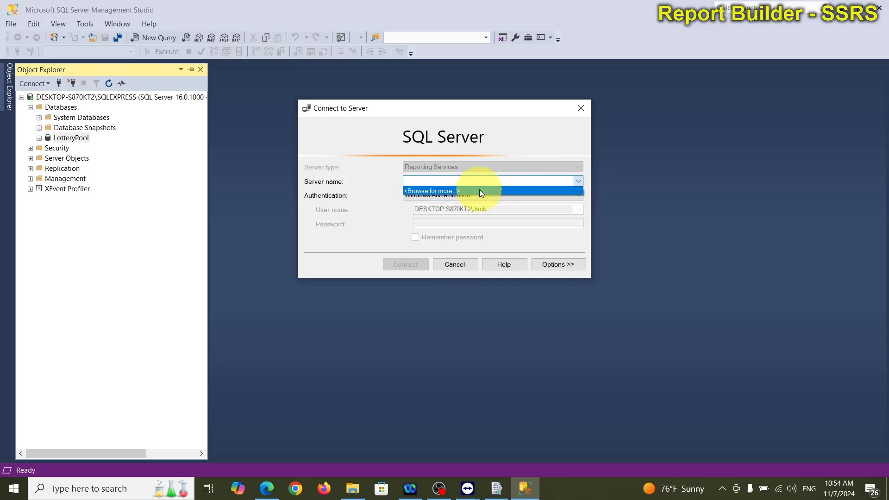
{"action": "left_click", "coordinate": [452, 191]}
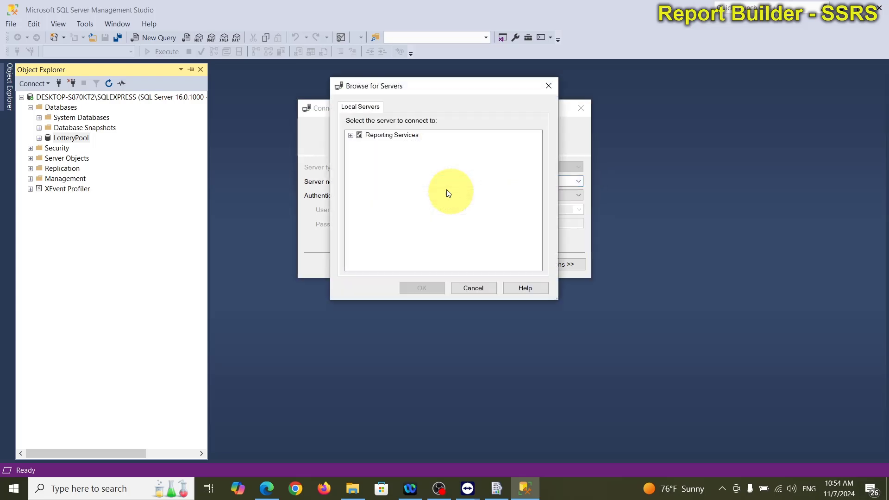
{"action": "left_click", "coordinate": [390, 135]}
{"action": "left_click", "coordinate": [351, 135]}
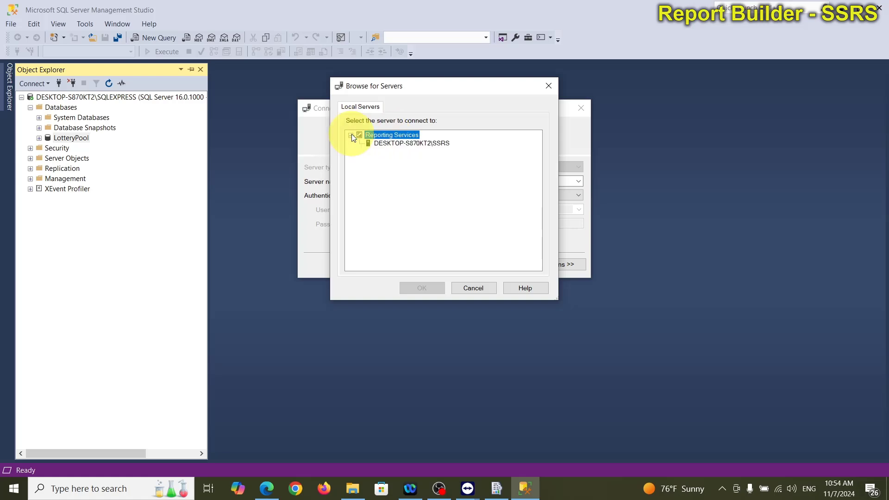
{"action": "left_click", "coordinate": [425, 143]}
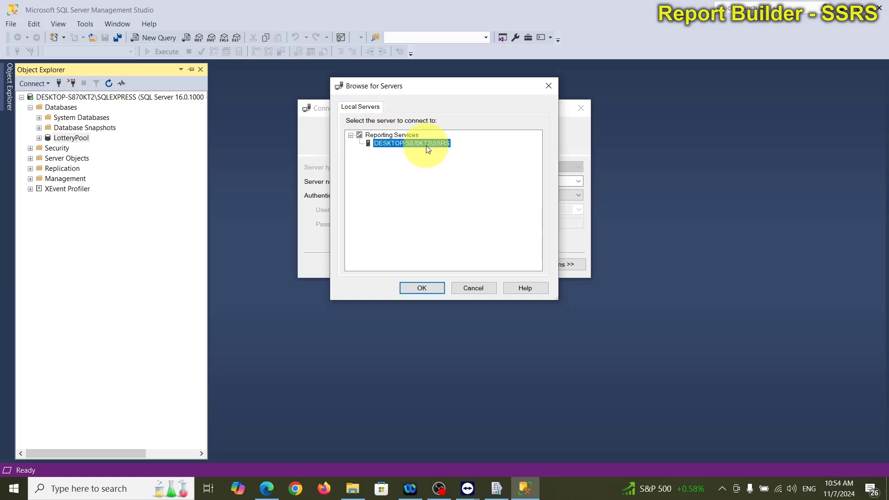
{"action": "left_click", "coordinate": [425, 287]}
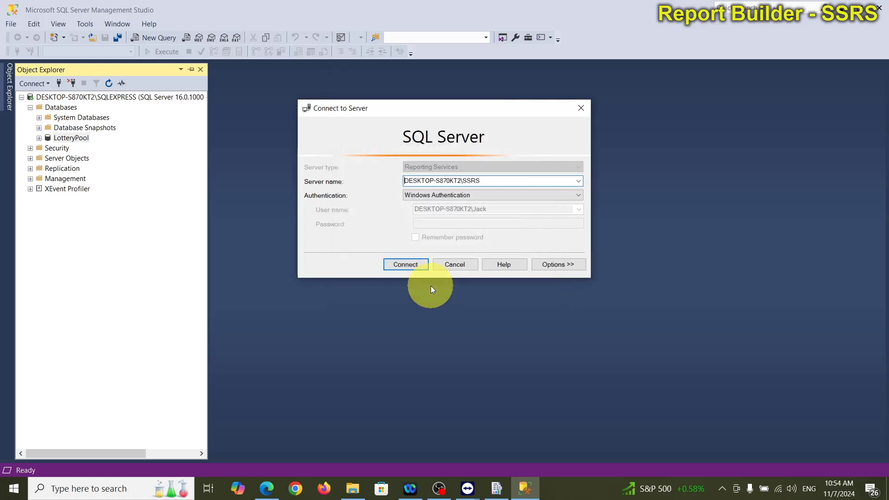
{"action": "left_click", "coordinate": [414, 264]}
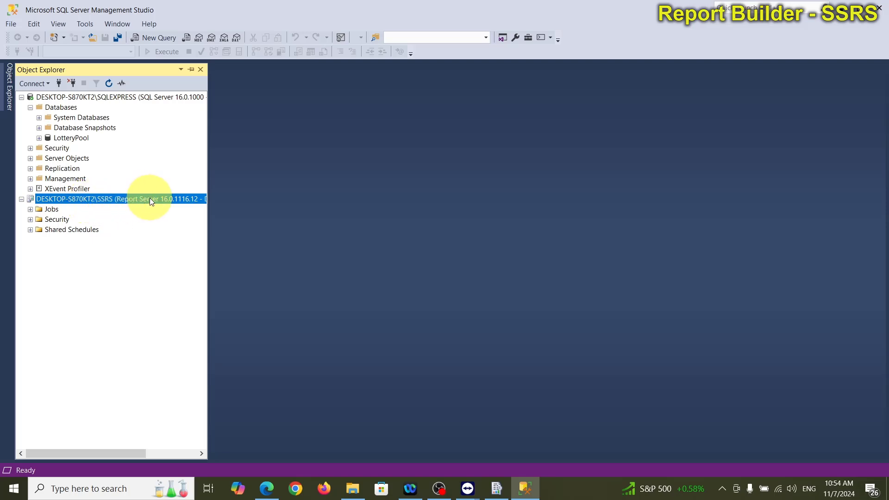
{"action": "left_click", "coordinate": [266, 489]}
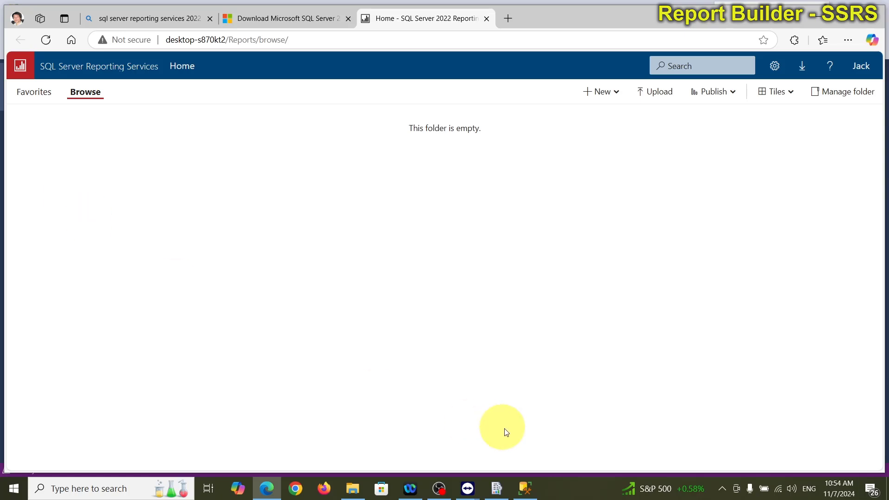
{"action": "left_click", "coordinate": [523, 488]}
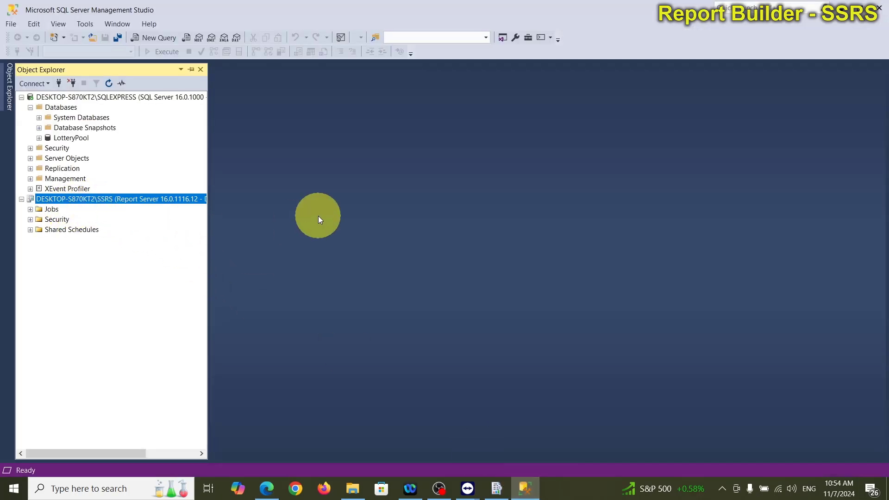
{"action": "left_click", "coordinate": [504, 494]}
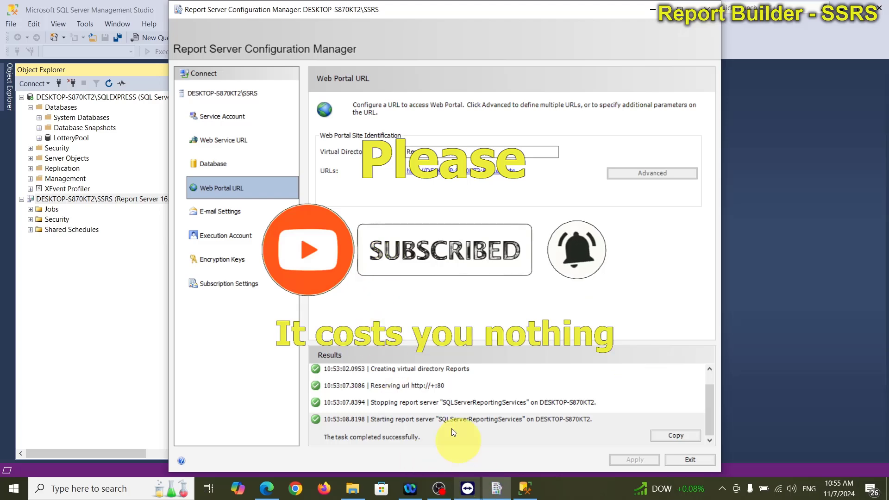
{"action": "left_click", "coordinate": [271, 488]}
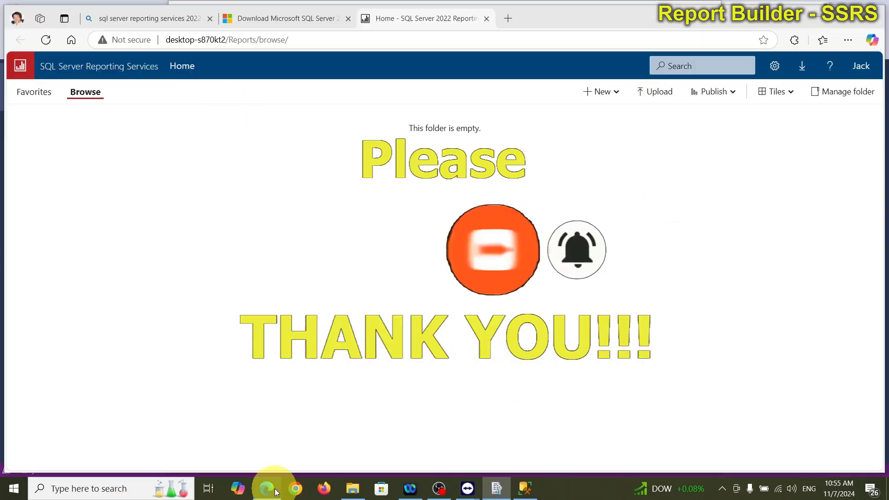